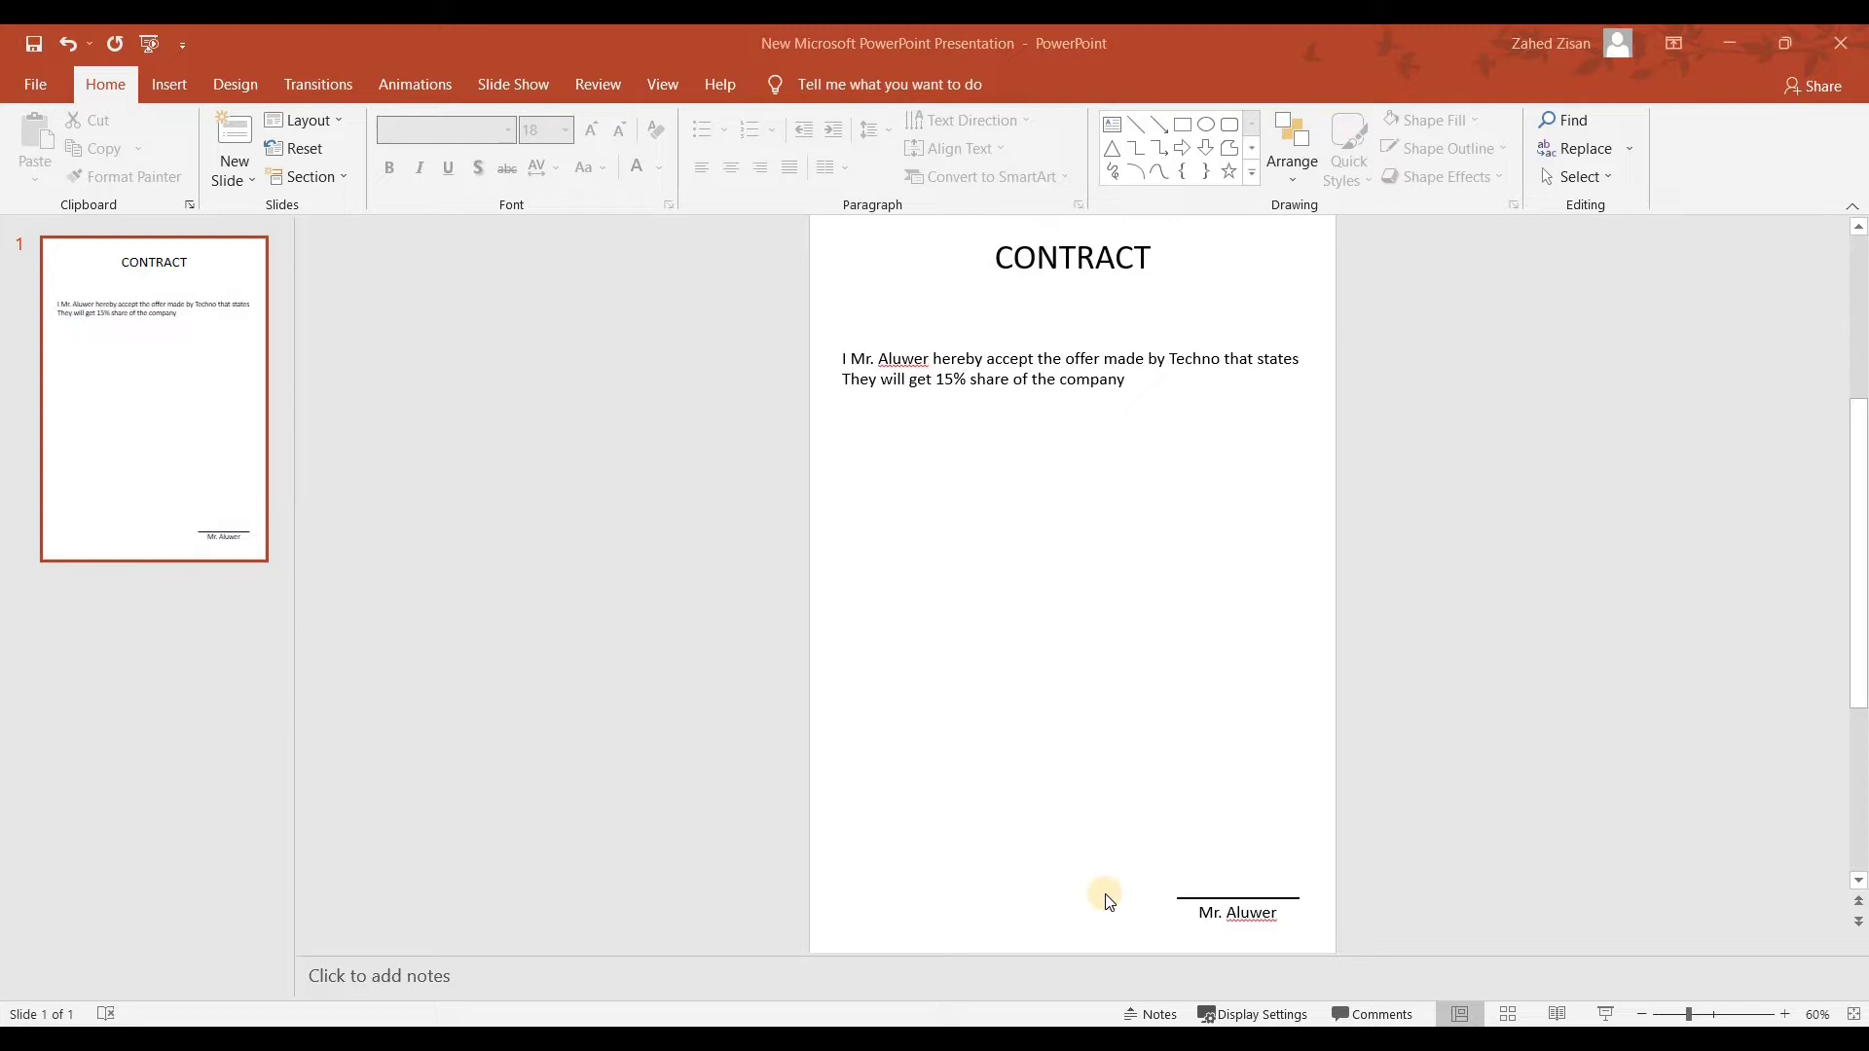
key("alt+Tab")
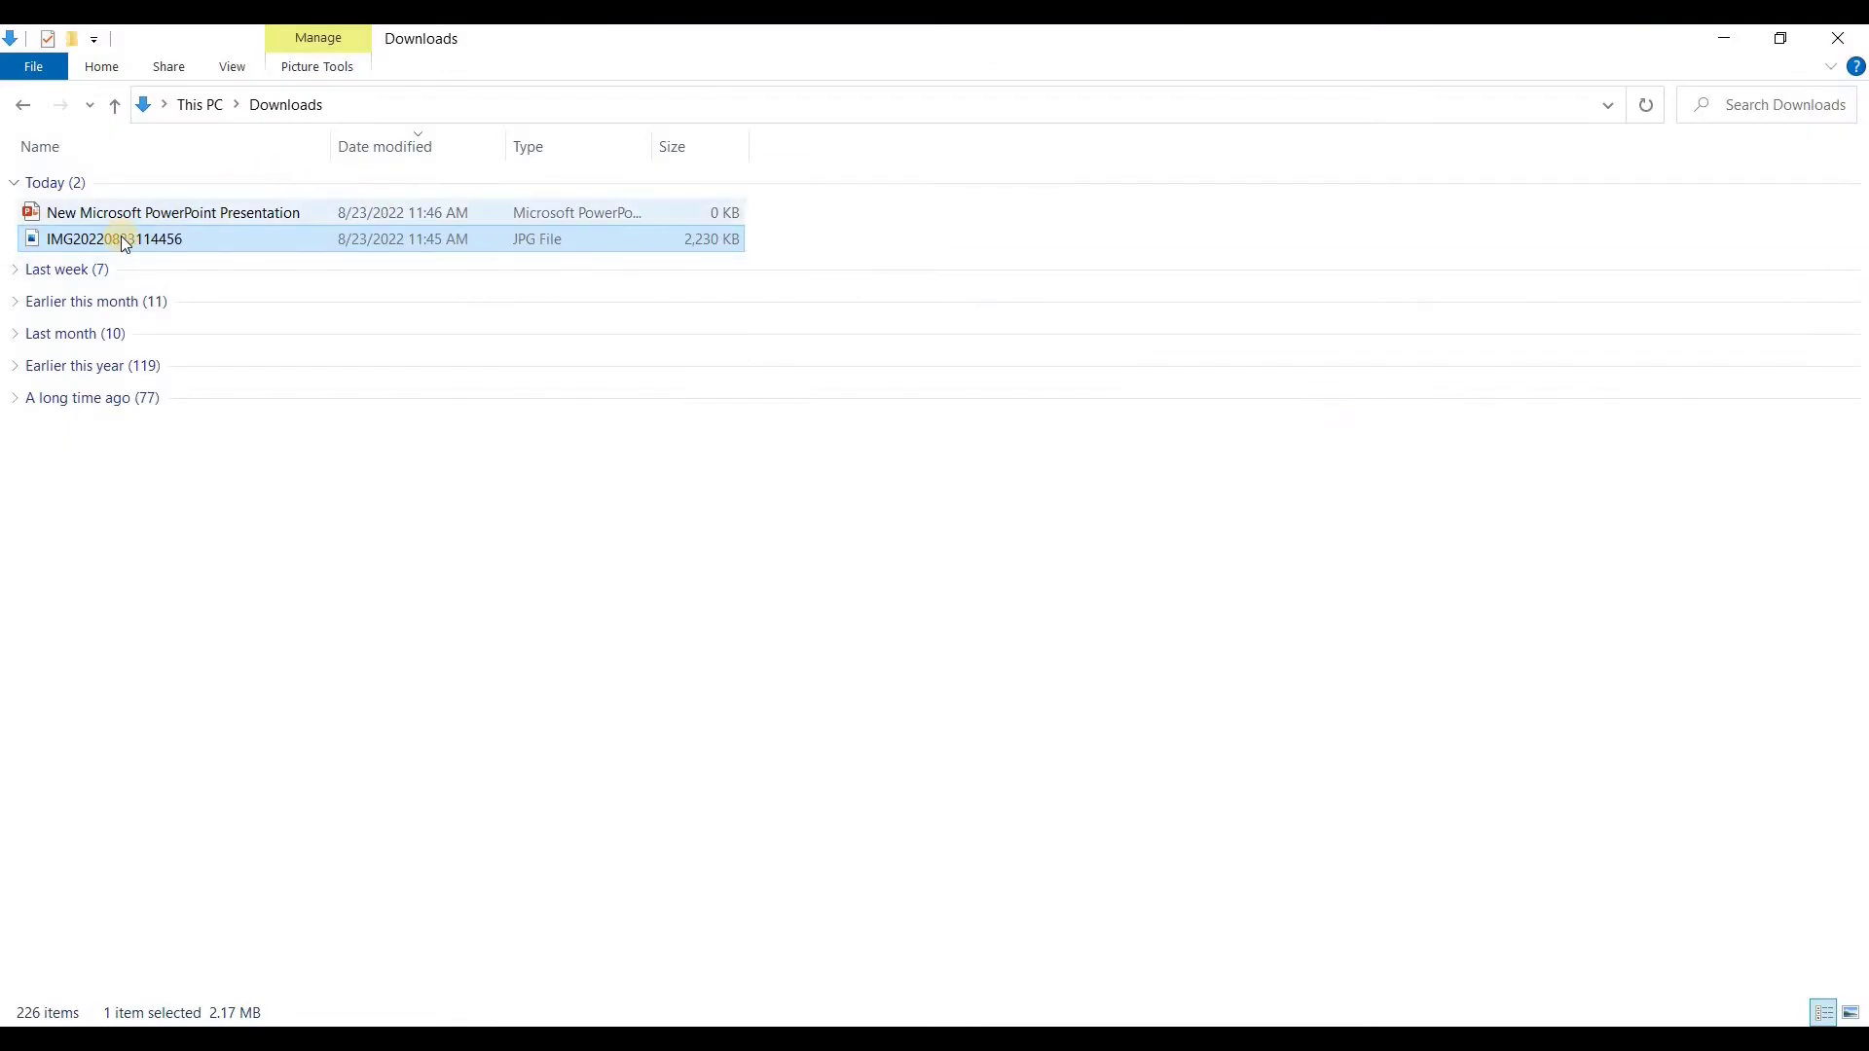
mouse_move(74, 237)
left_mouse_down()
mouse_move(1173, 785)
mouse_move(1113, 751)
mouse_move(1202, 1022)
mouse_move(1135, 717)
mouse_move(1147, 772)
mouse_move(1142, 662)
left_mouse_up()
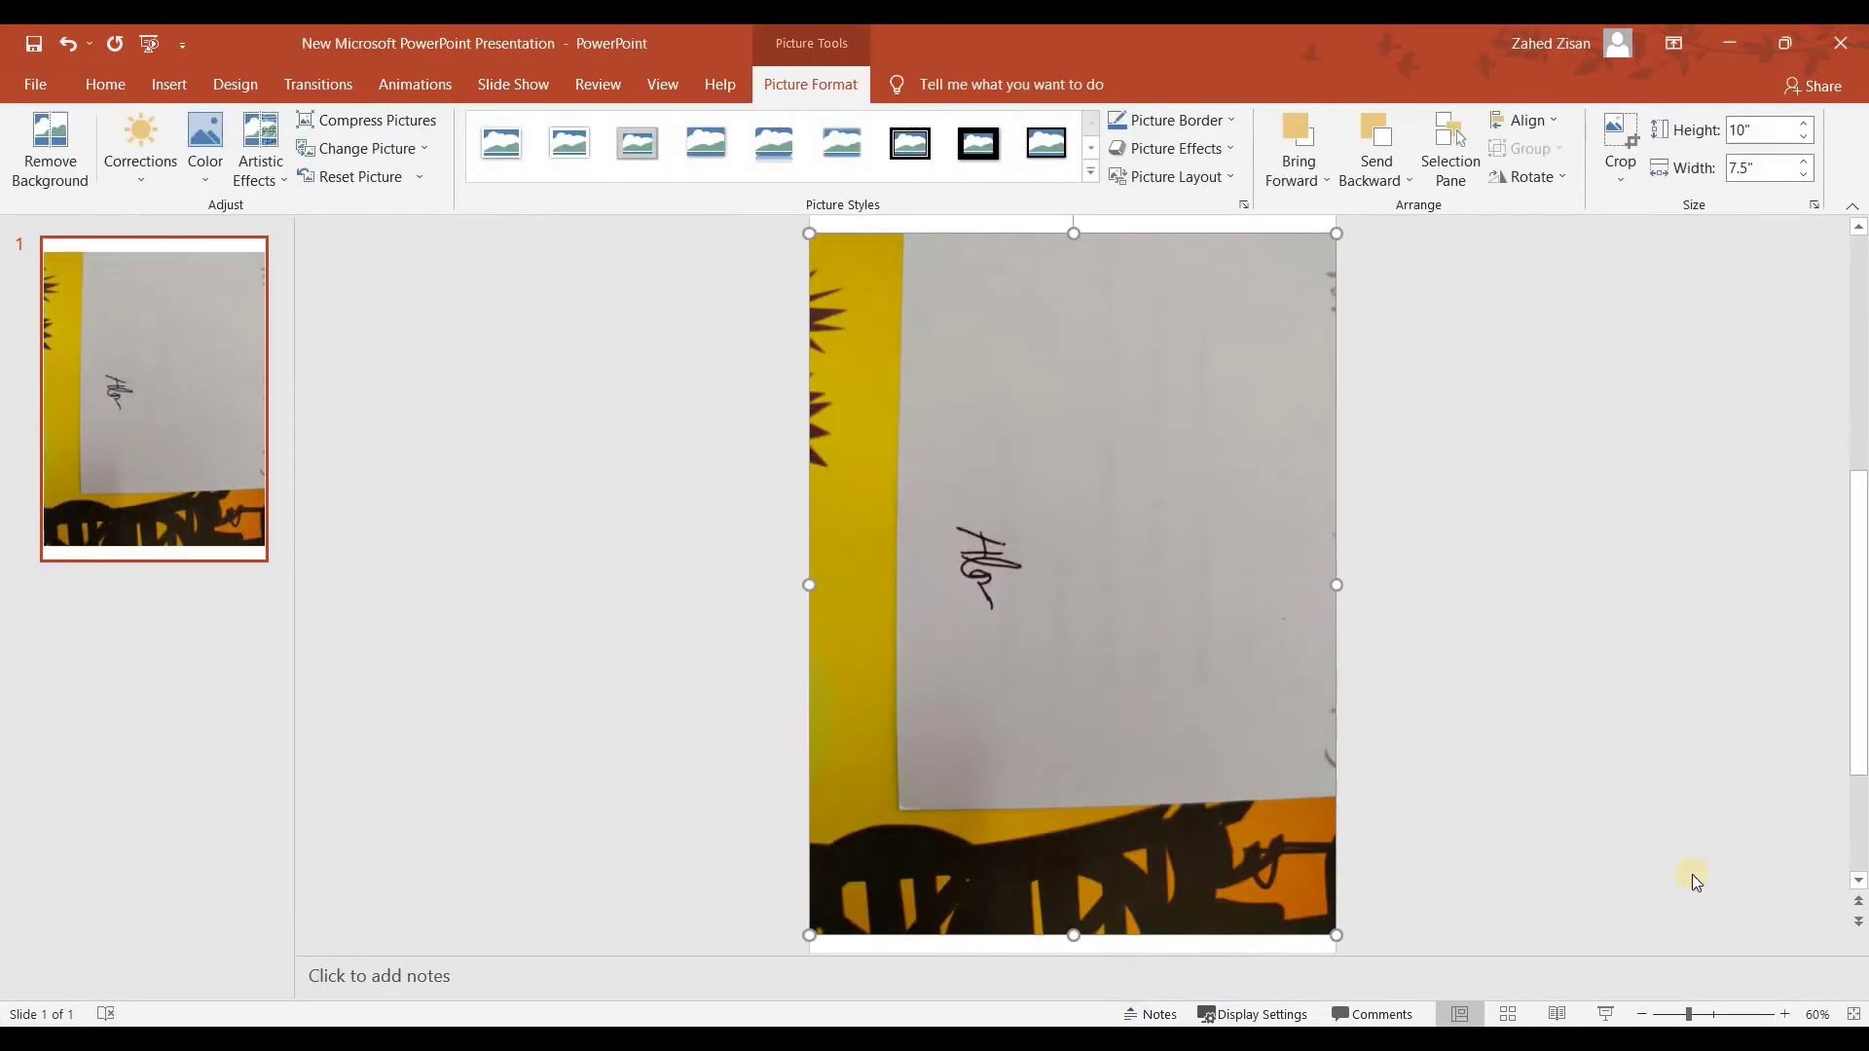
Step: Rotate the photo to landscape and shrink it to 2.14" × 1.6" above the signature line
left_click(1642, 1014)
left_click(1642, 1014)
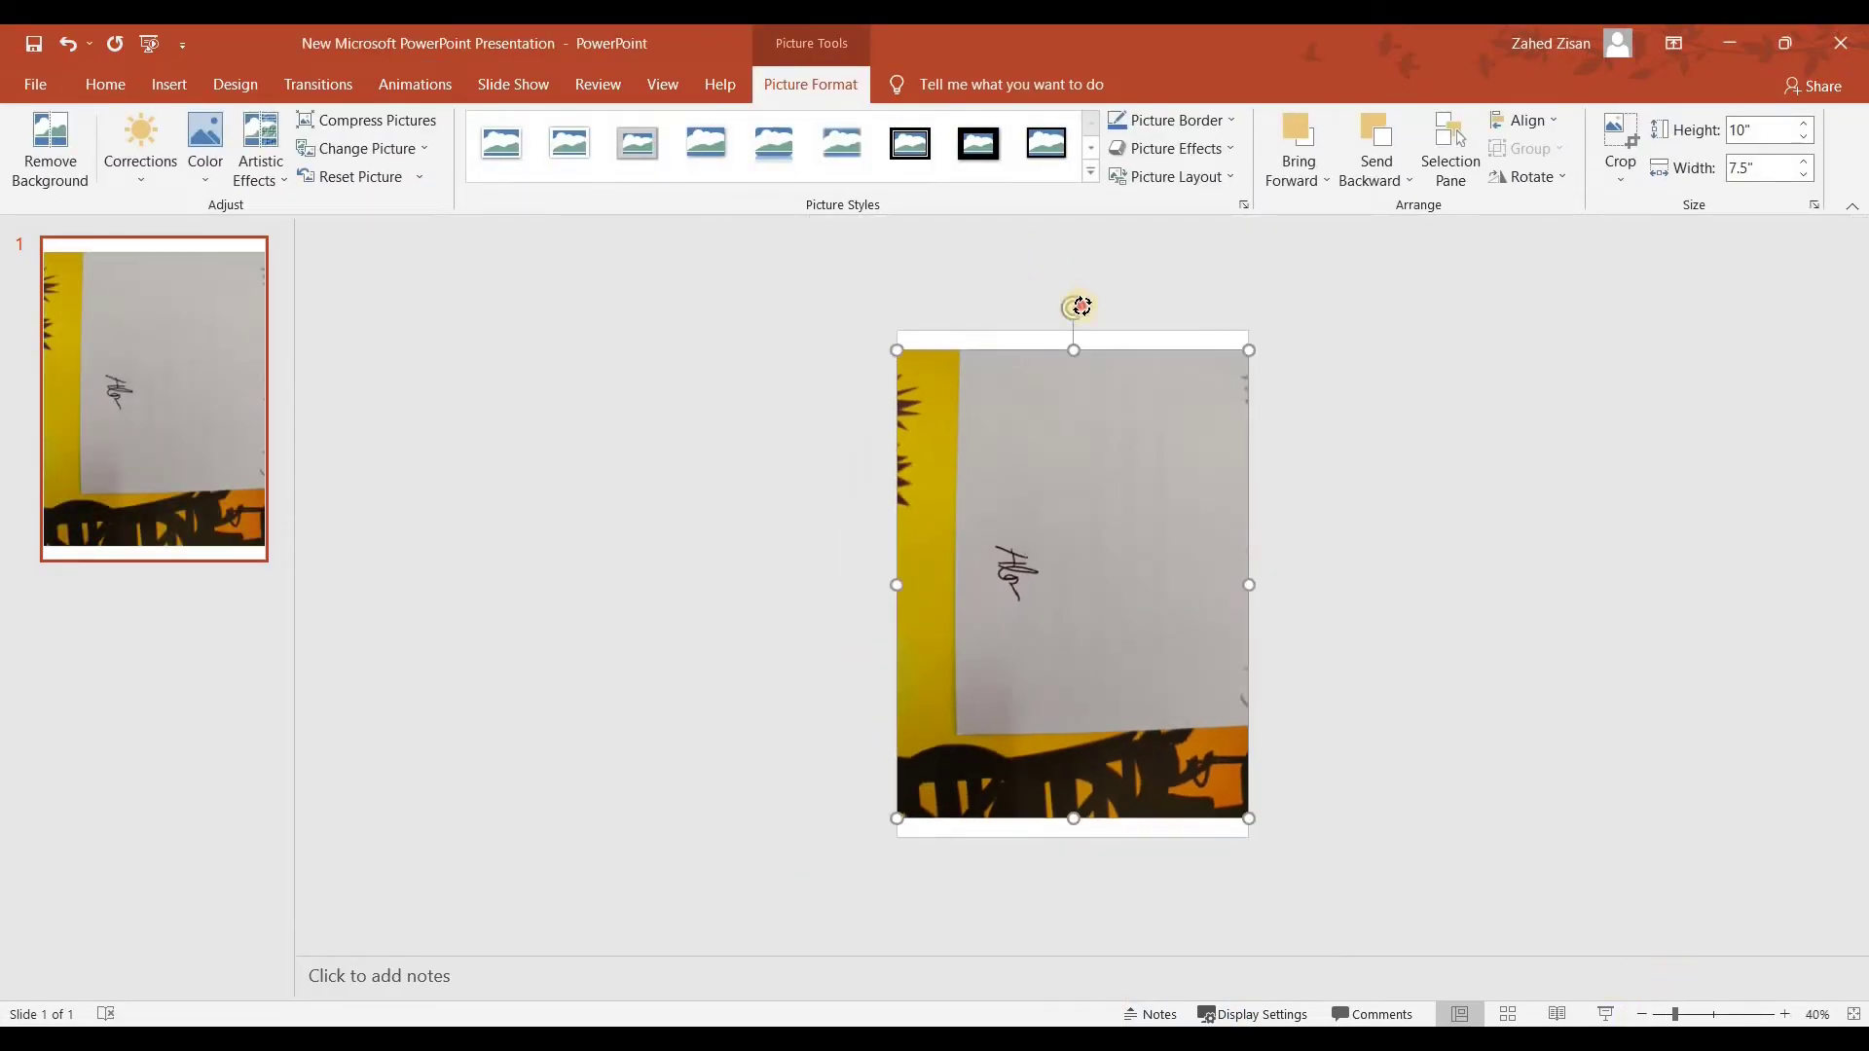
left_click_drag(1075, 300, 797, 583)
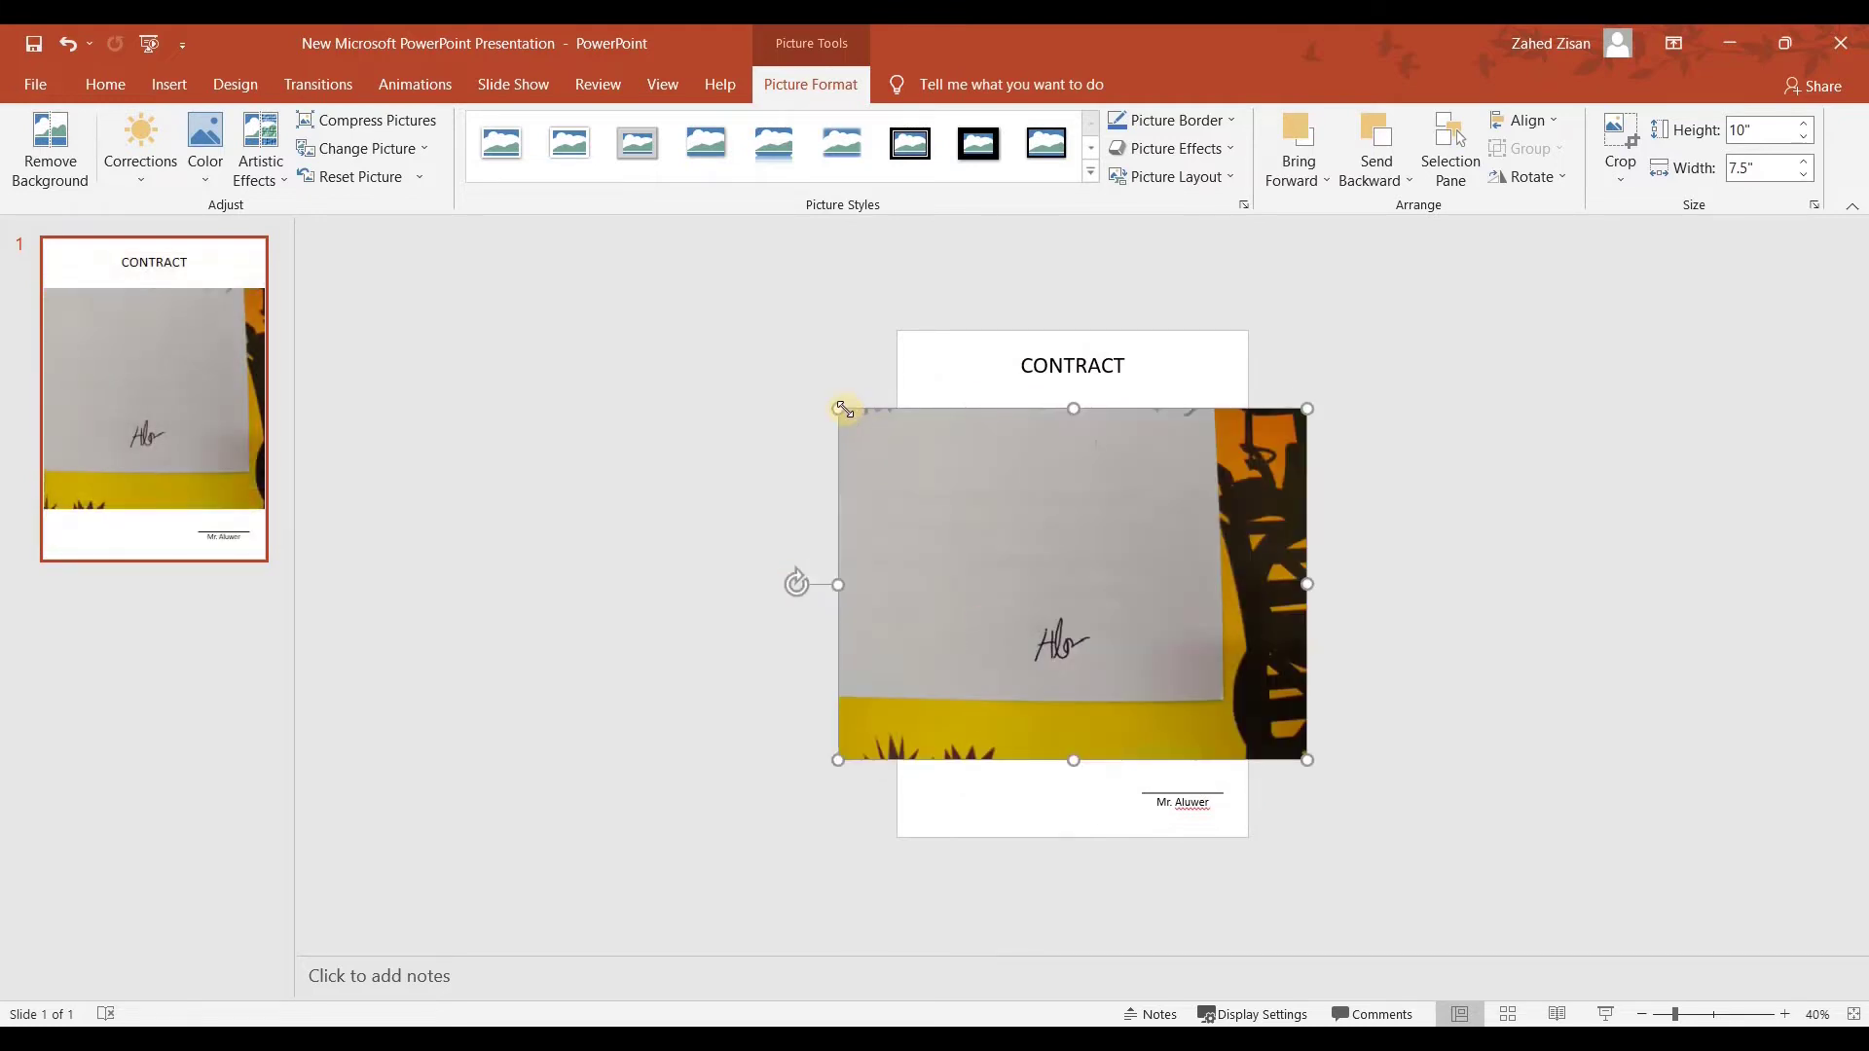
left_click_drag(842, 408, 1129, 744)
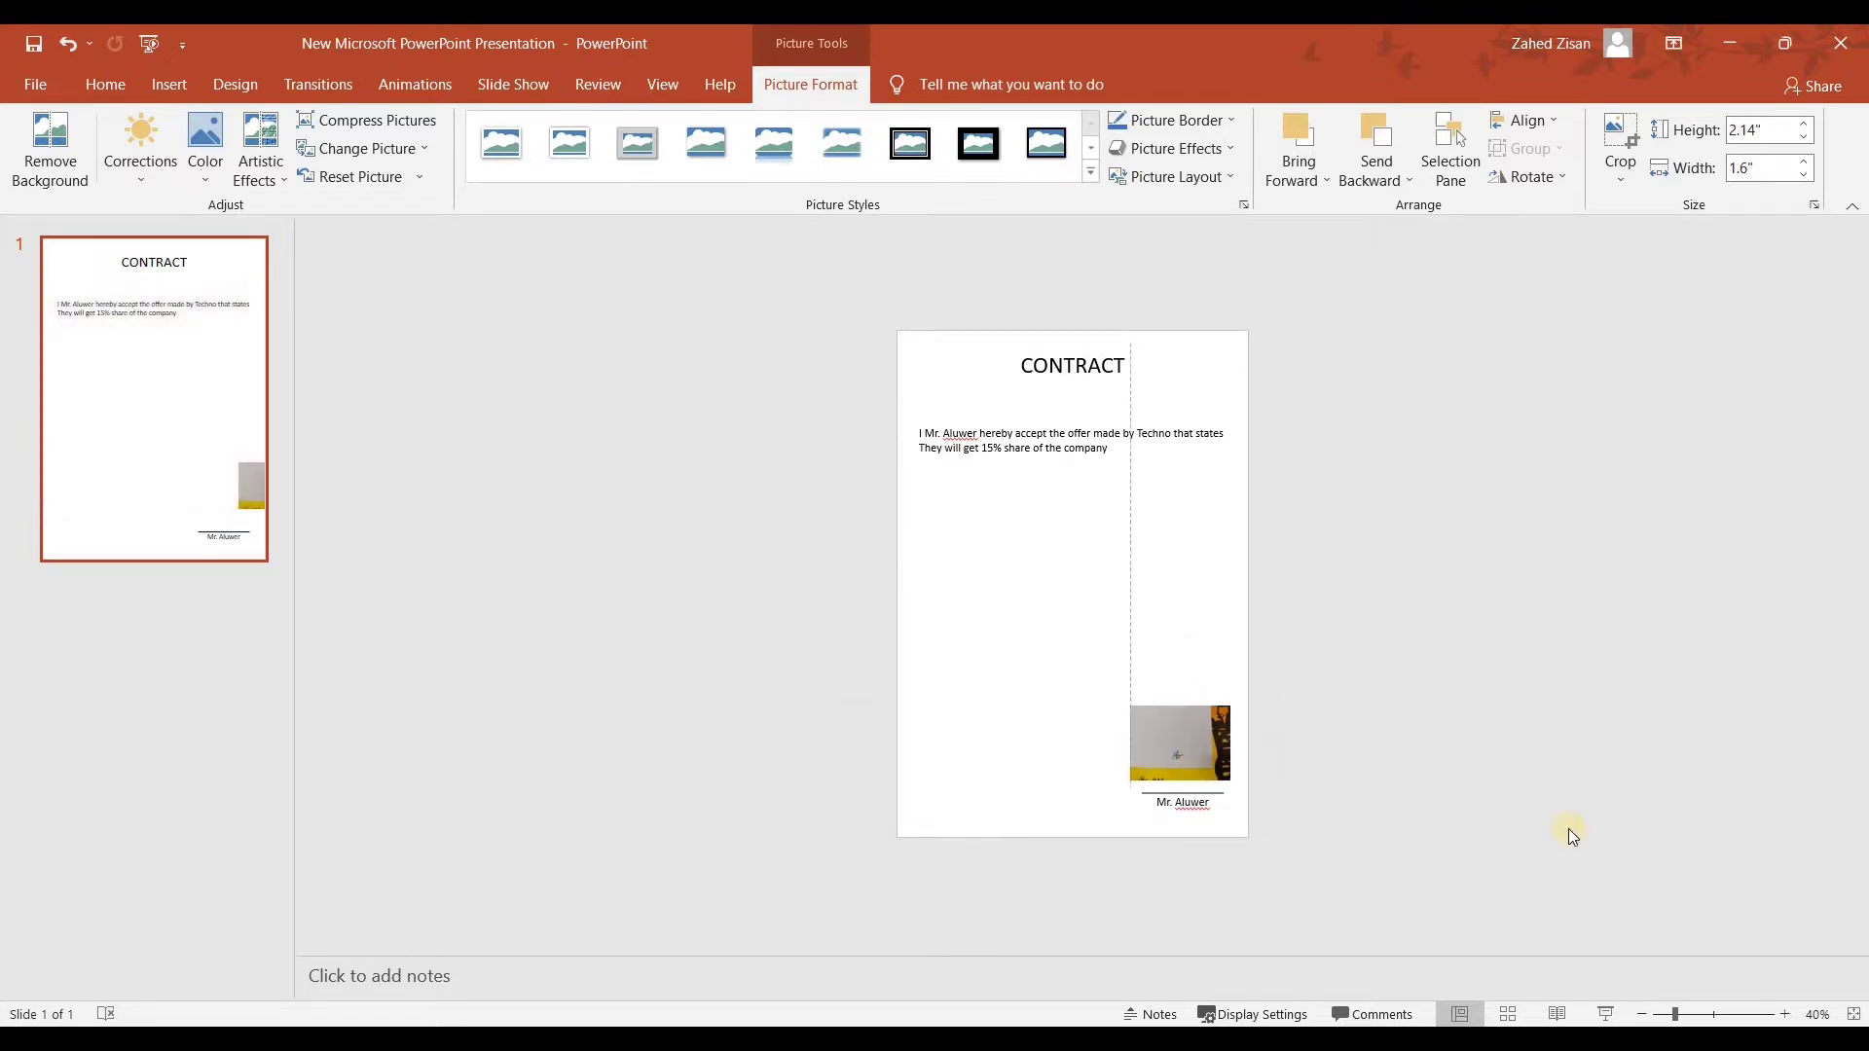
Step: Zoom in to inspect the shrunken photo, then zoom back out and select it
left_click(1785, 1014)
left_click(1785, 1014)
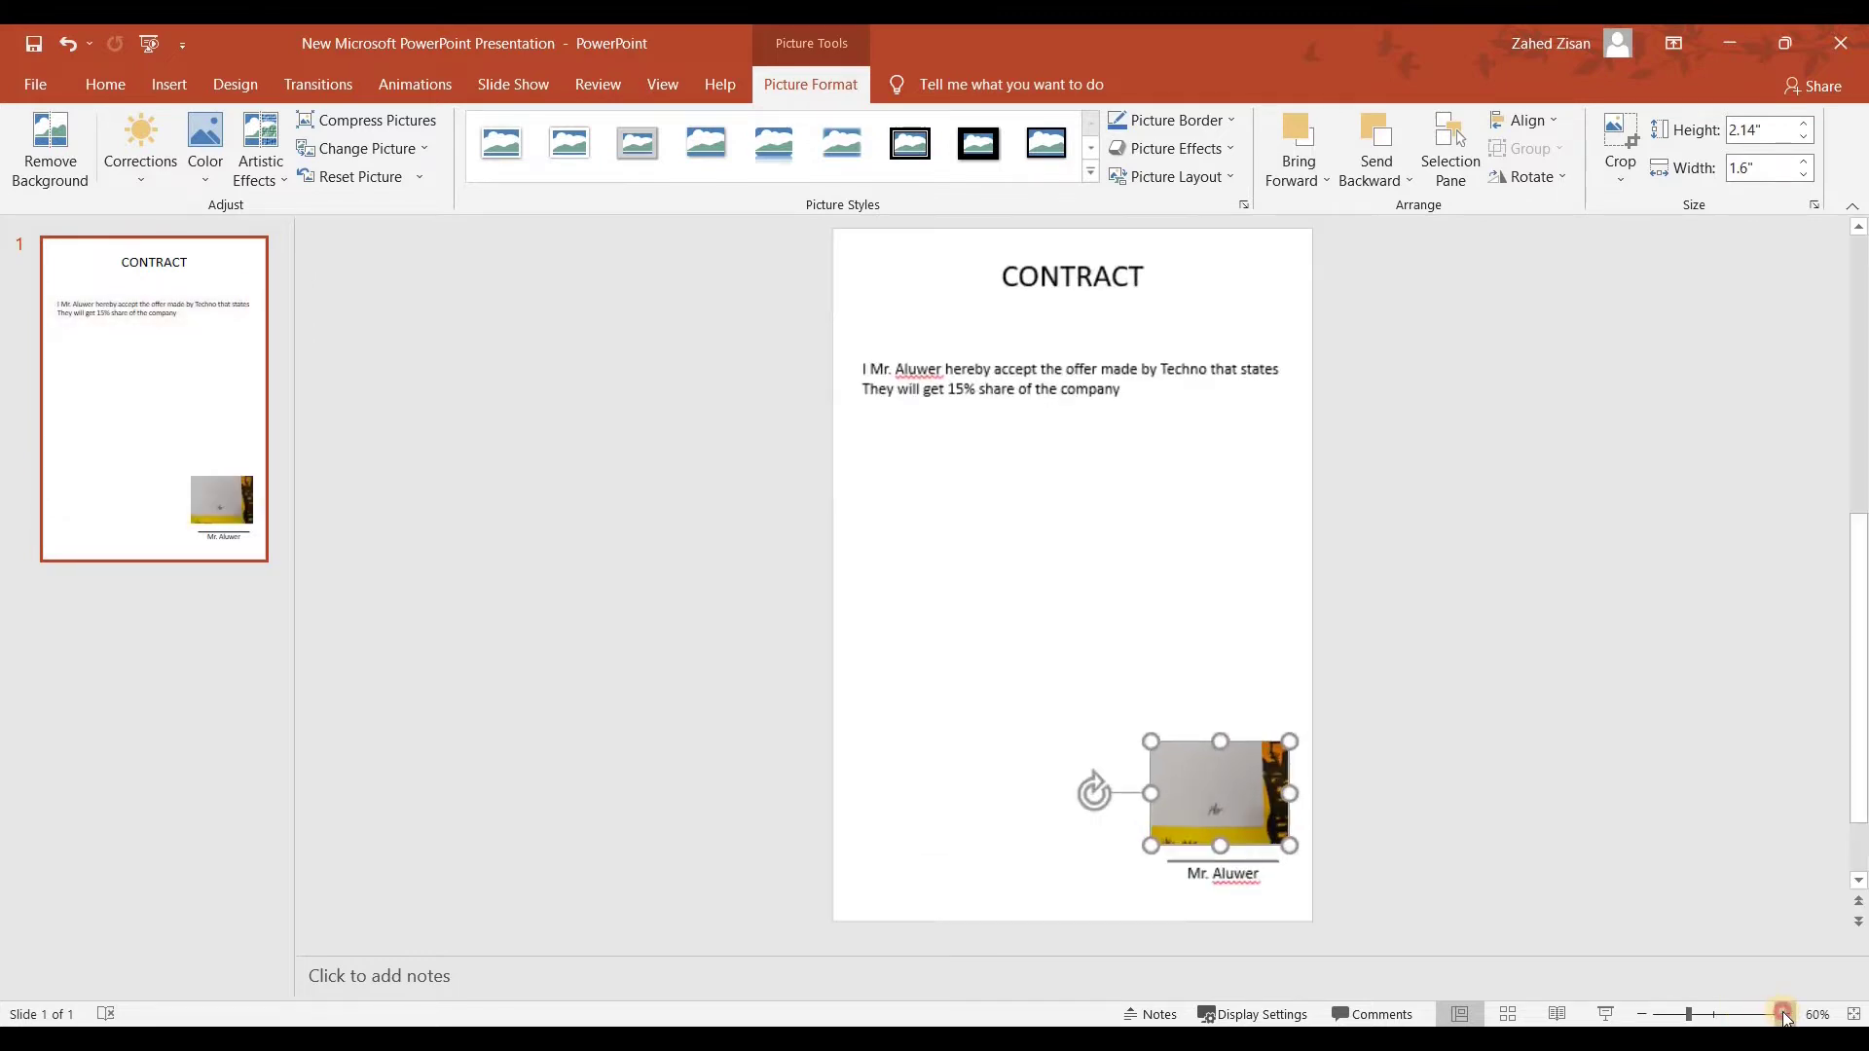
left_click(1785, 1014)
left_click(1785, 1014)
left_click(1785, 1014)
left_click(1785, 1014)
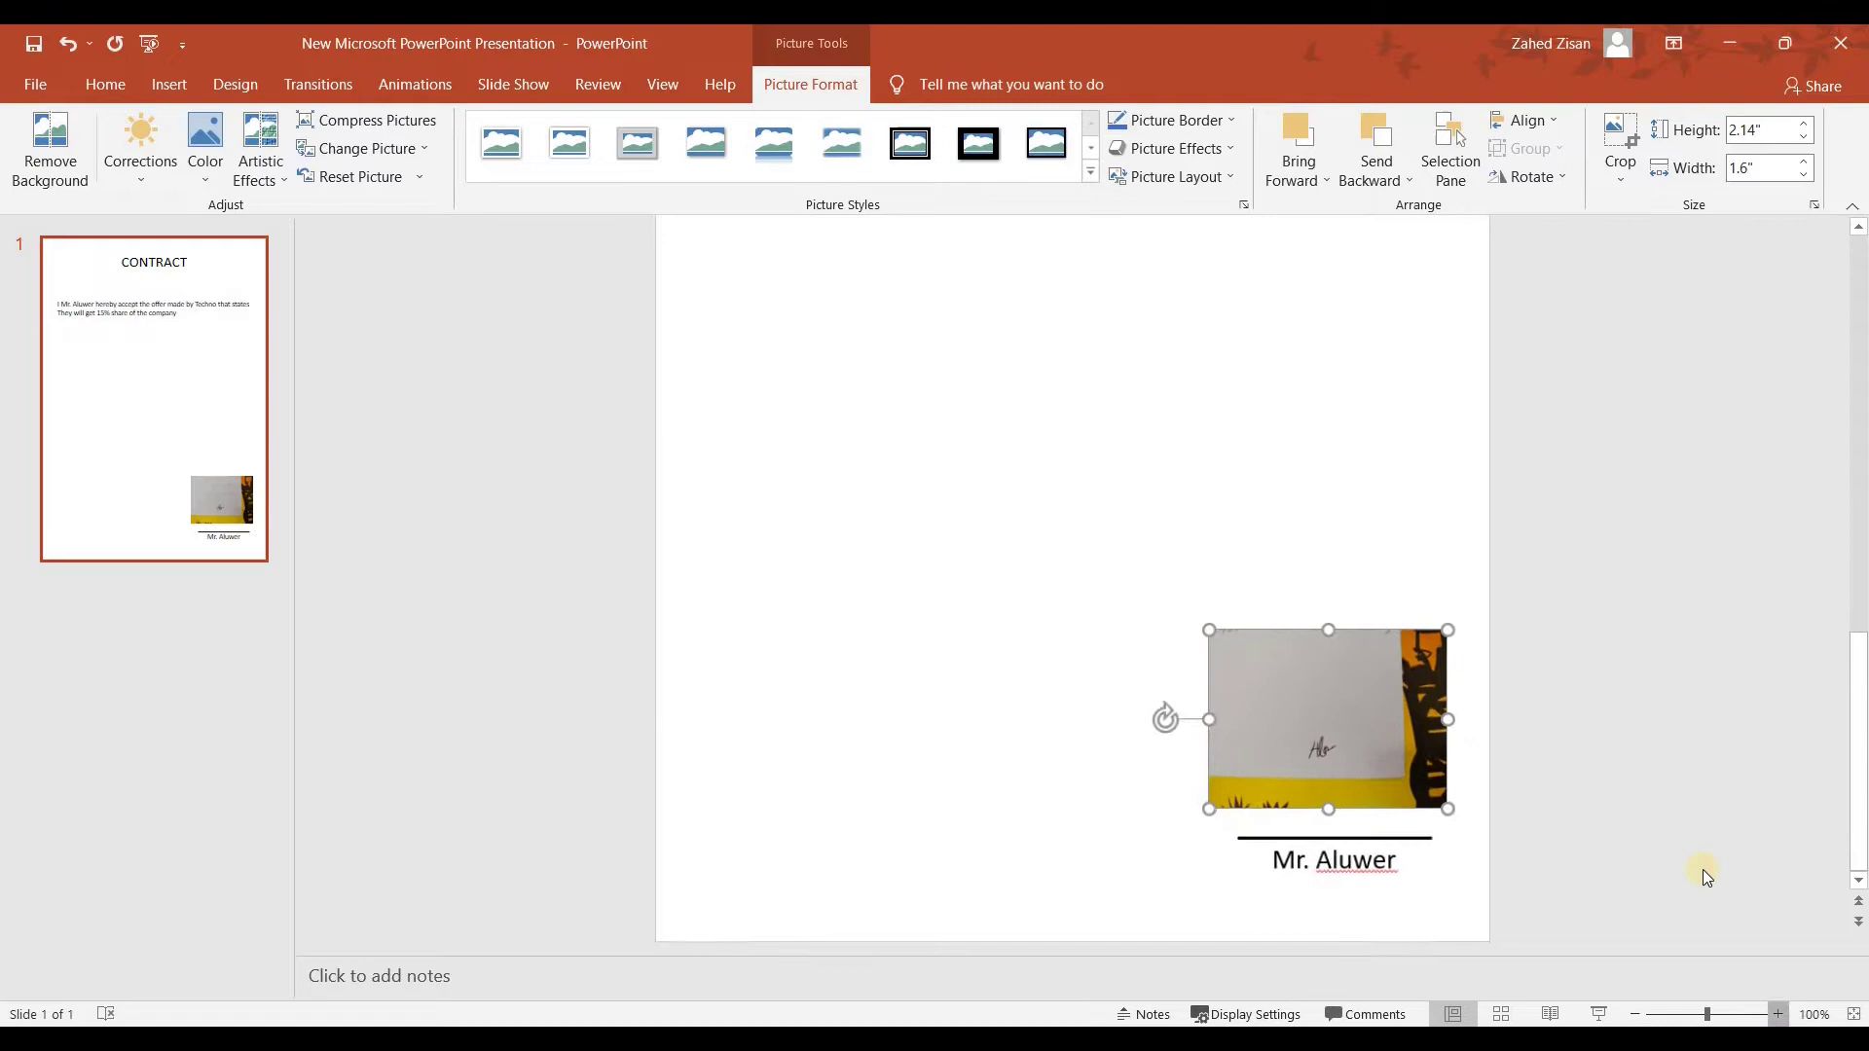
key("Escape")
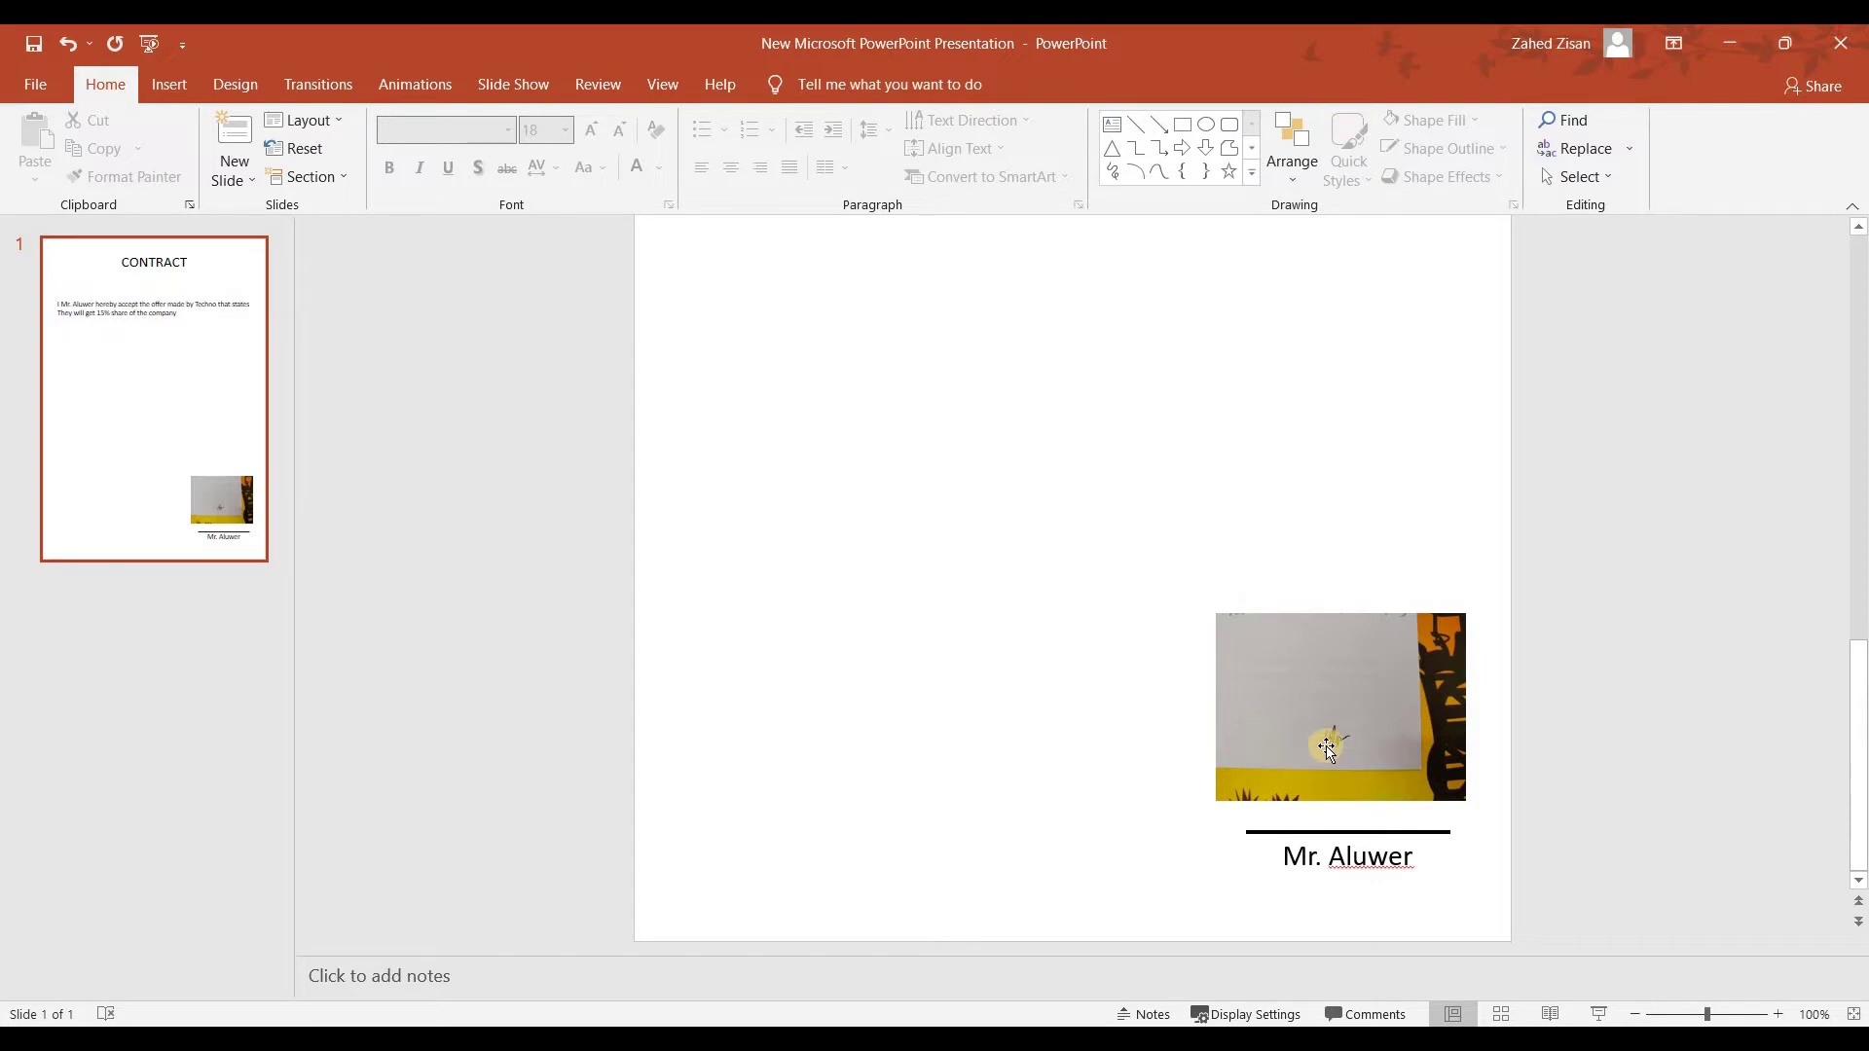
left_click(1634, 1015)
left_click(1634, 1014)
left_click(1634, 1014)
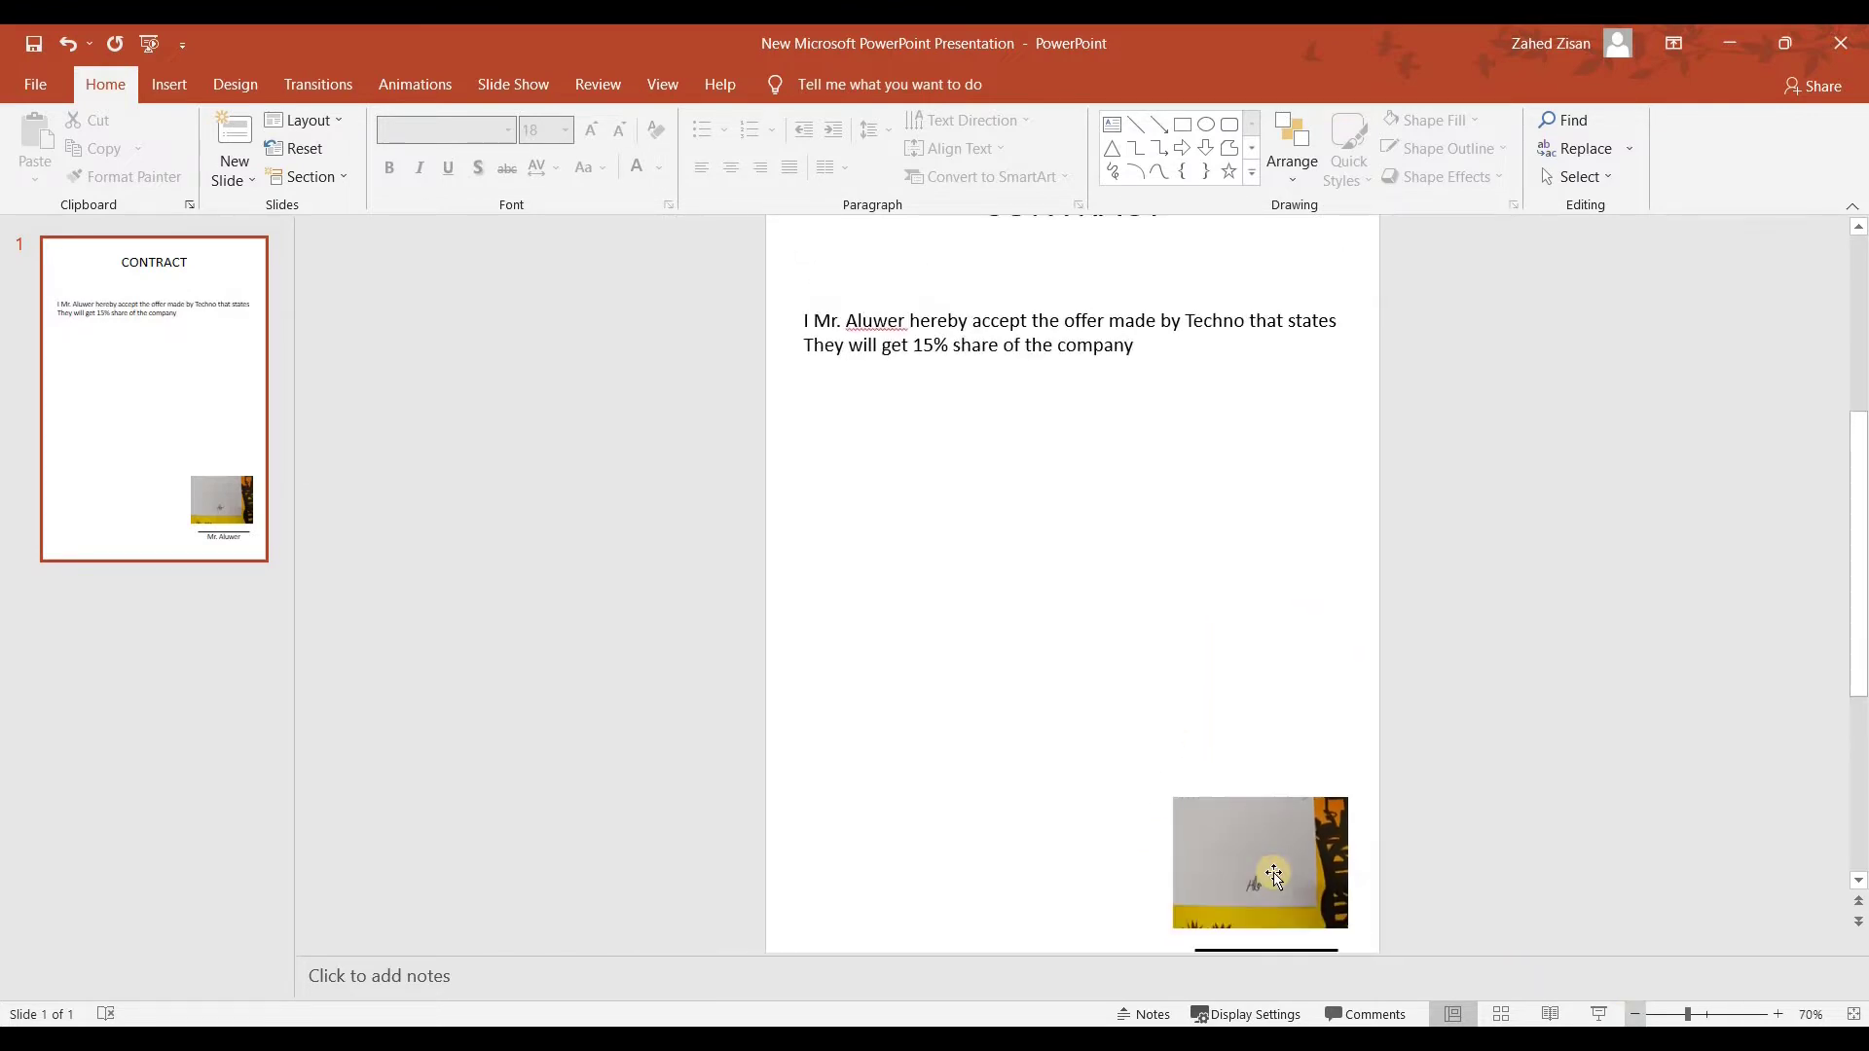
left_click(1283, 874)
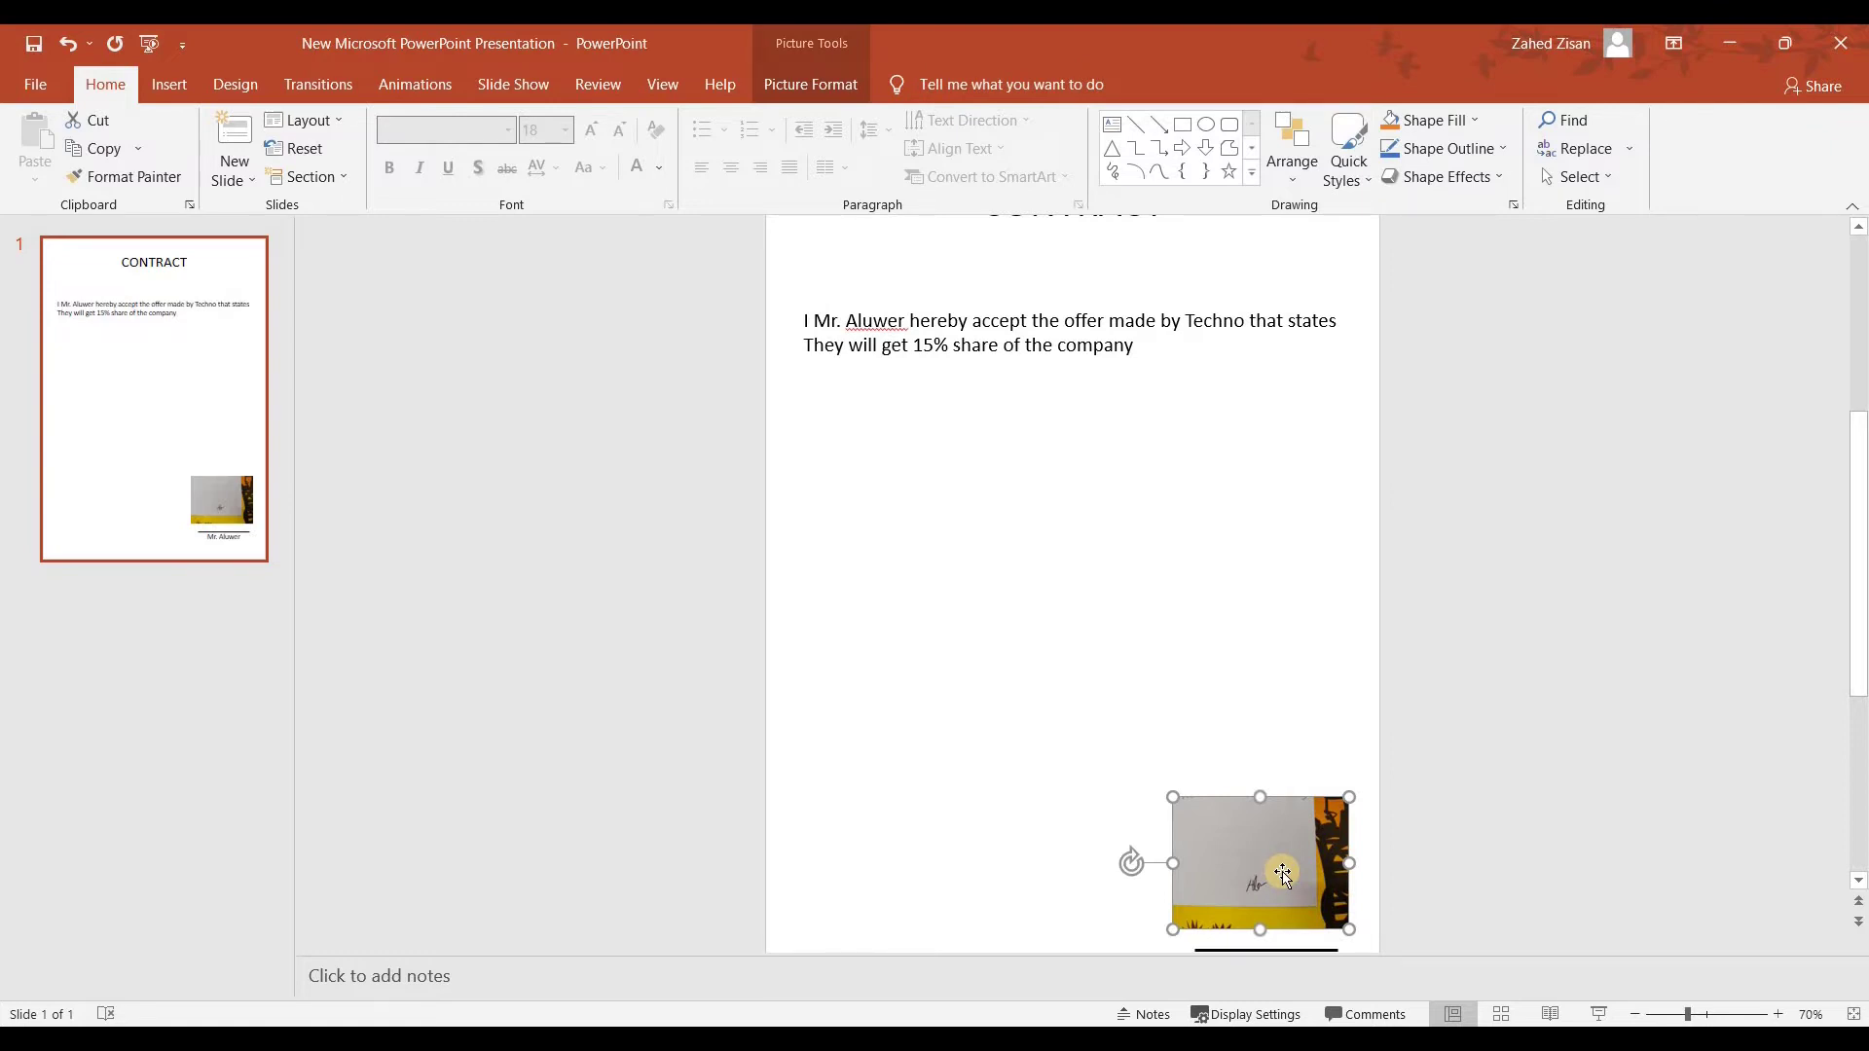
Step: Delete the photo, drag it in again from Downloads, and rotate it to landscape
key("Delete")
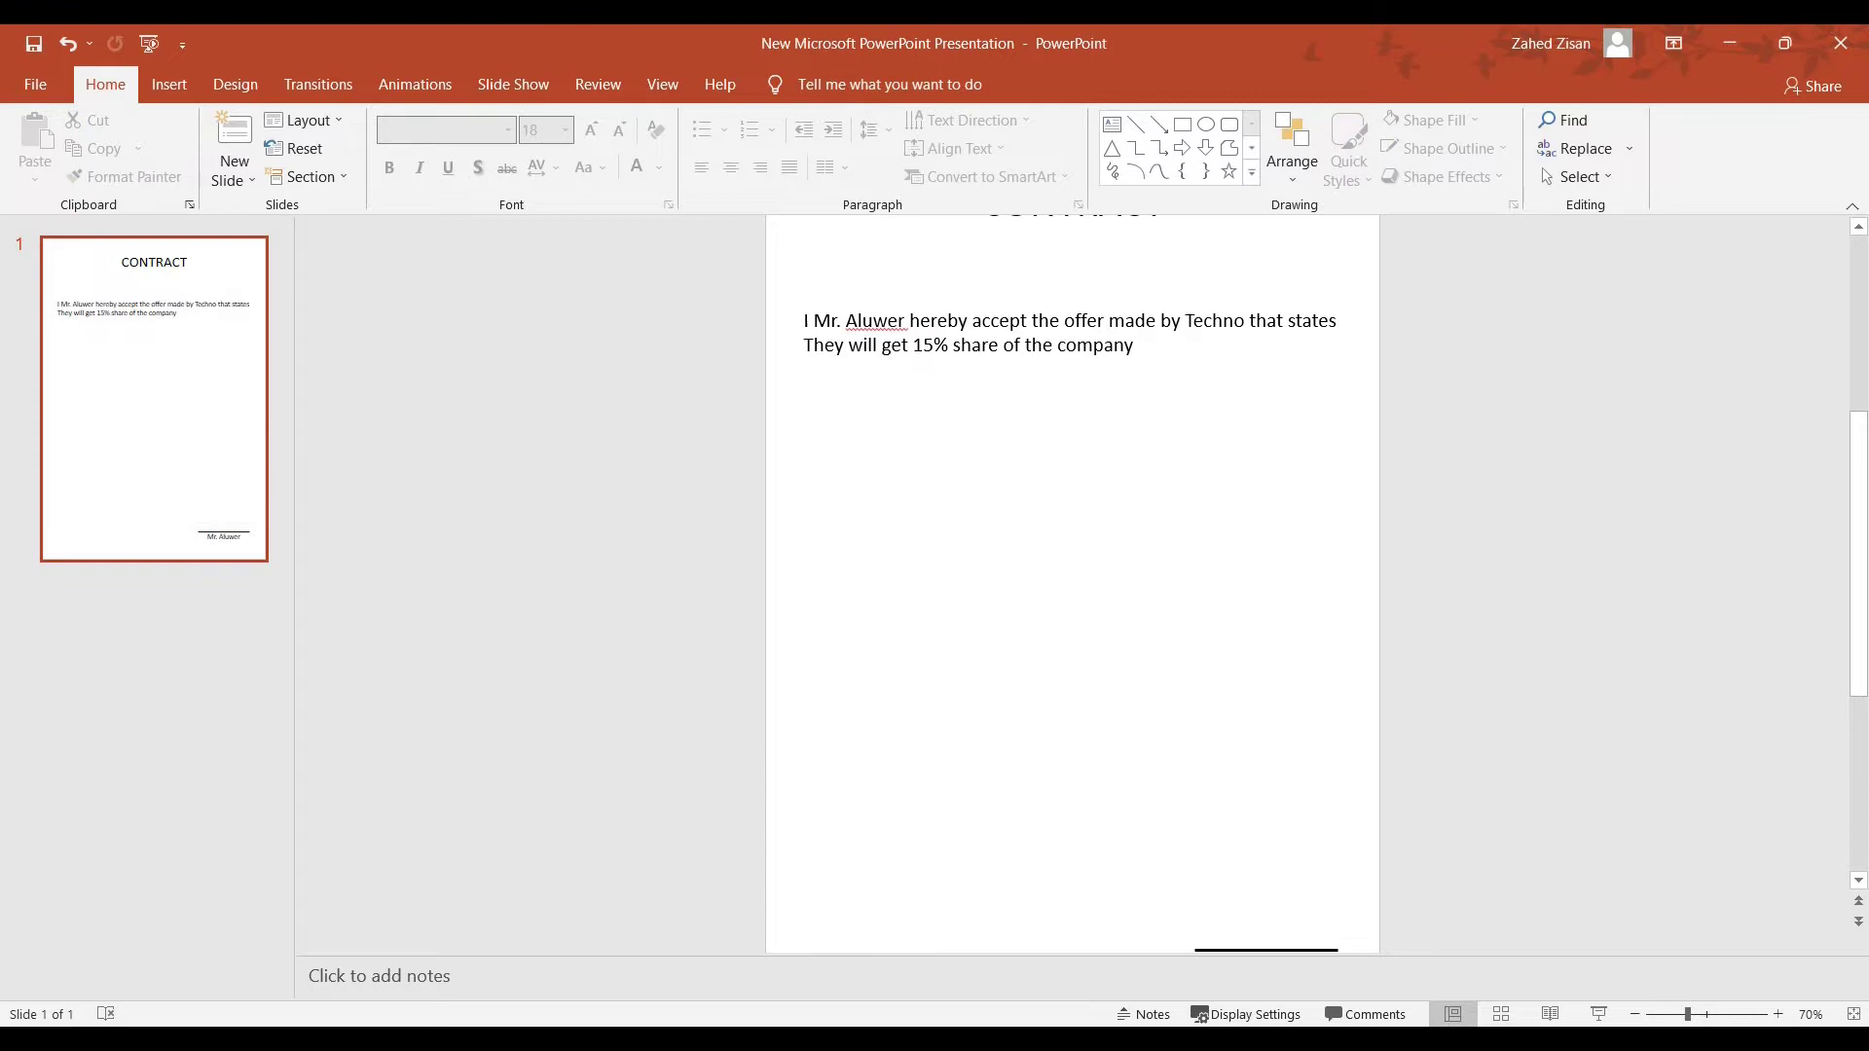
key("alt+Tab")
left_click_drag(67, 238, 1131, 814)
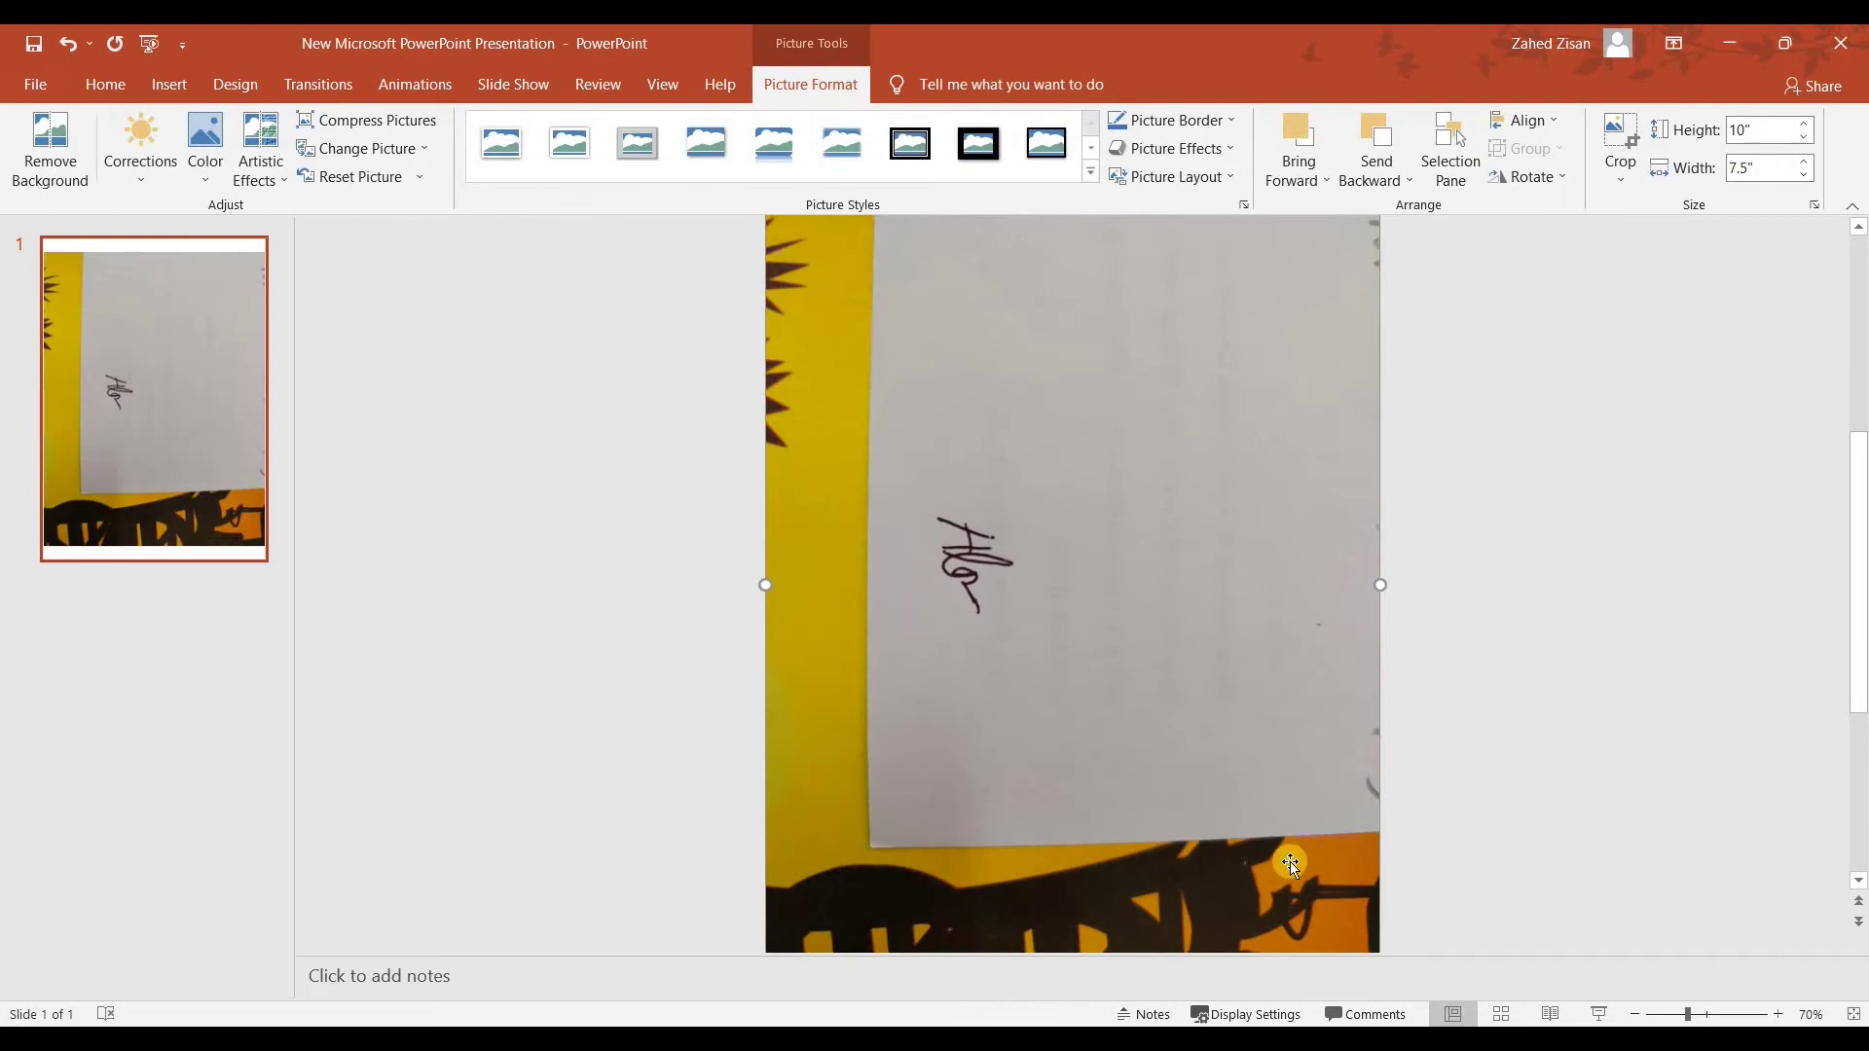
left_click(1635, 1014)
left_click(1635, 1014)
left_click(1635, 1014)
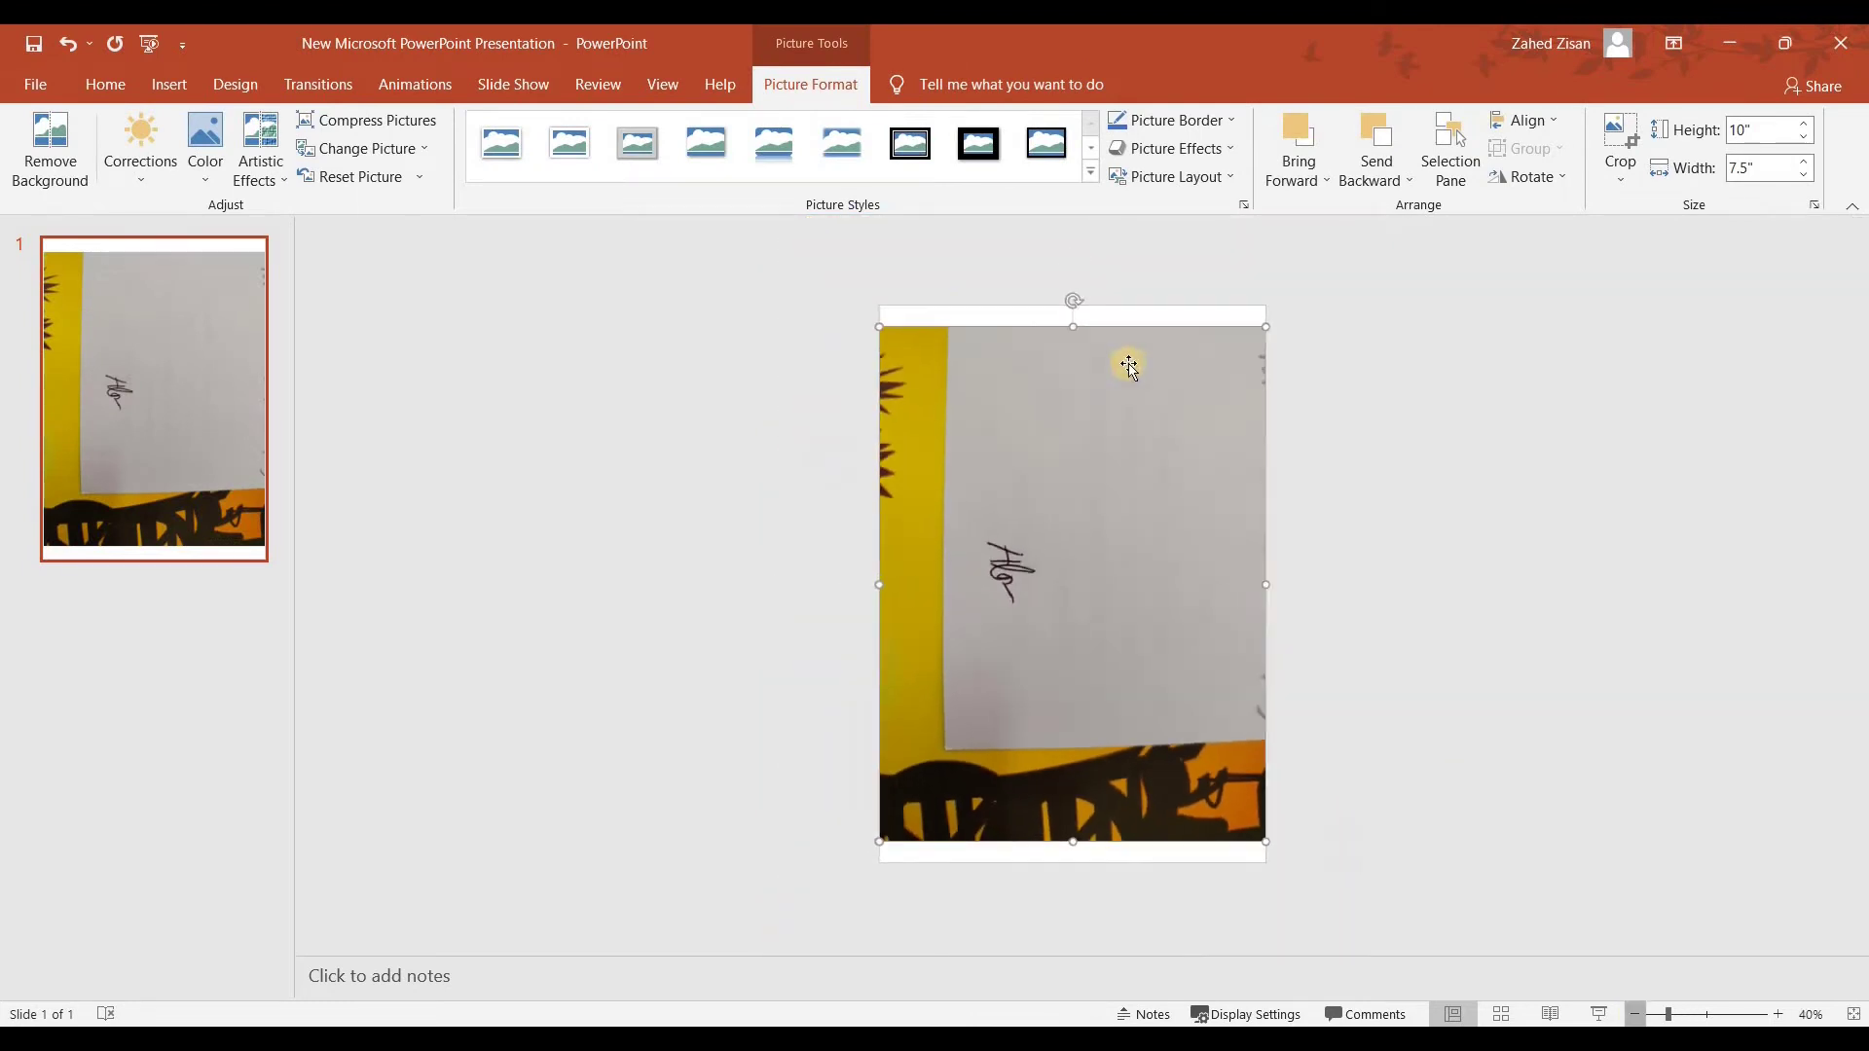
left_click_drag(1071, 303, 827, 580)
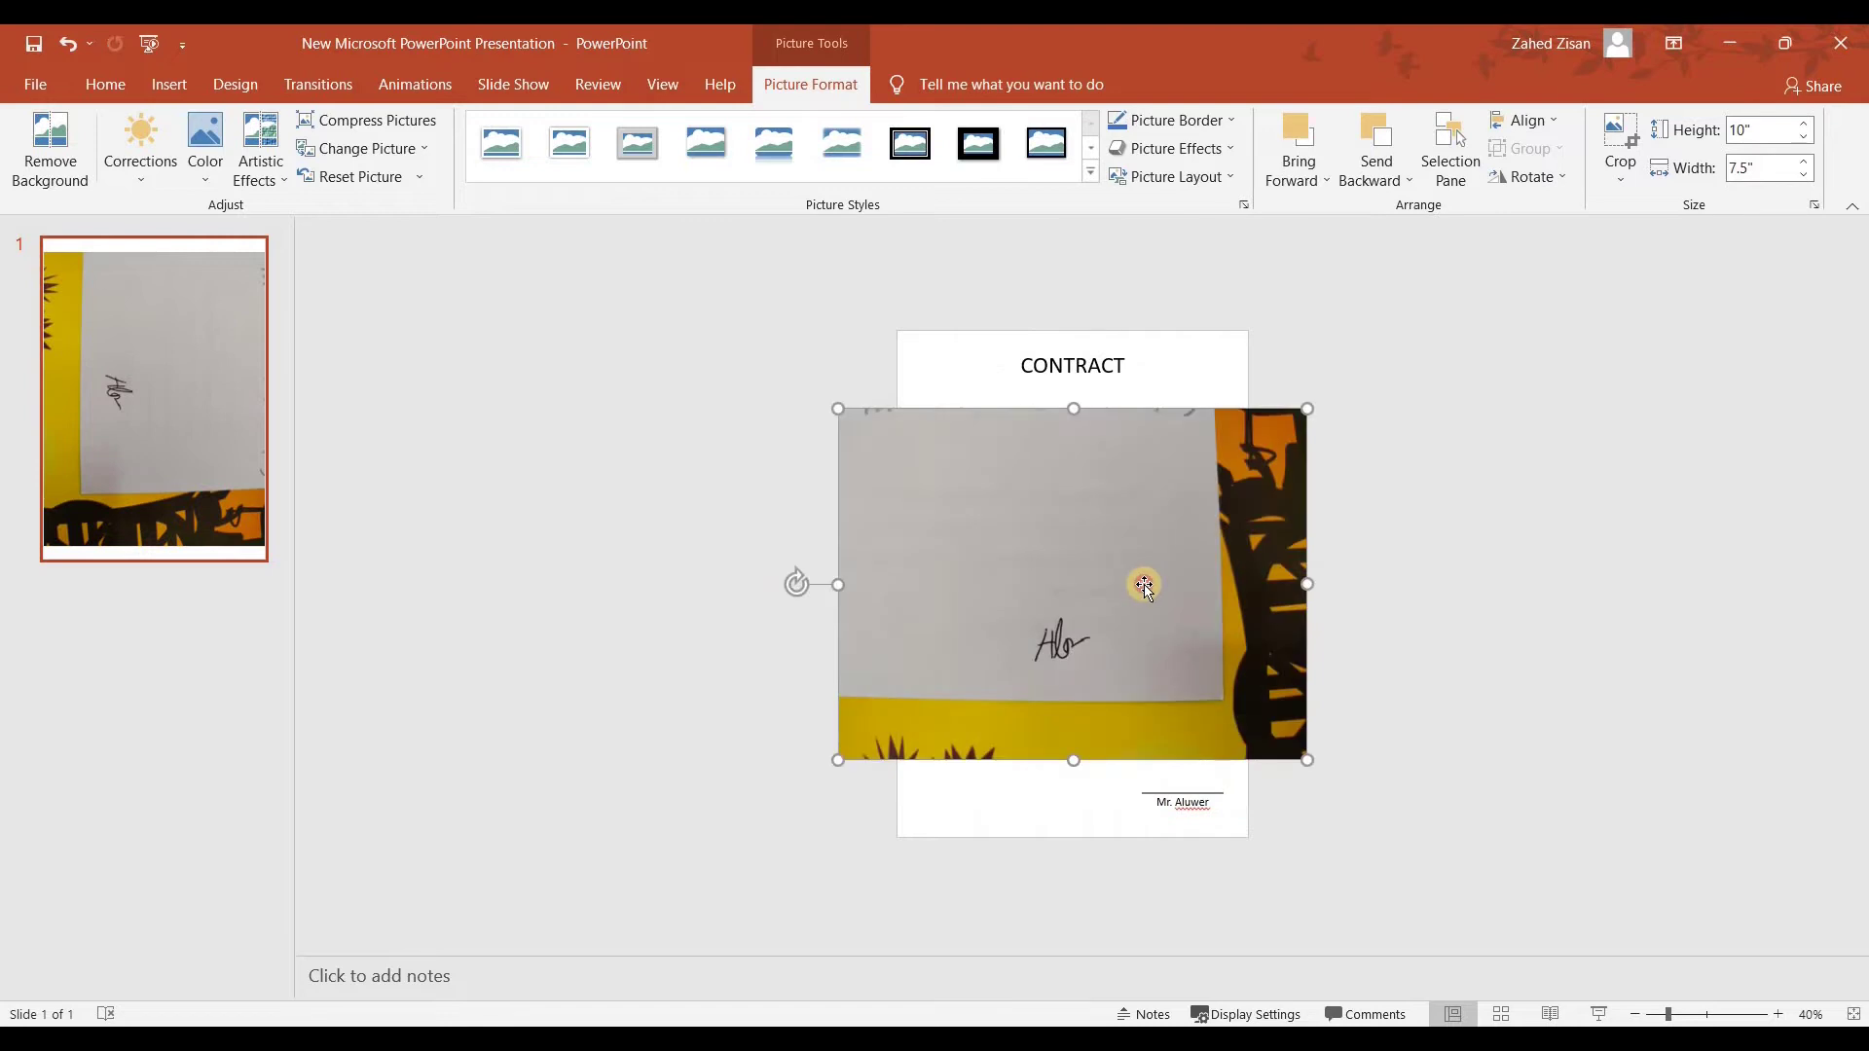
Step: Crop the photo to just the handwritten signature, about 1.94" × 1.9"
left_click(1621, 146)
left_click_drag(841, 414, 991, 592)
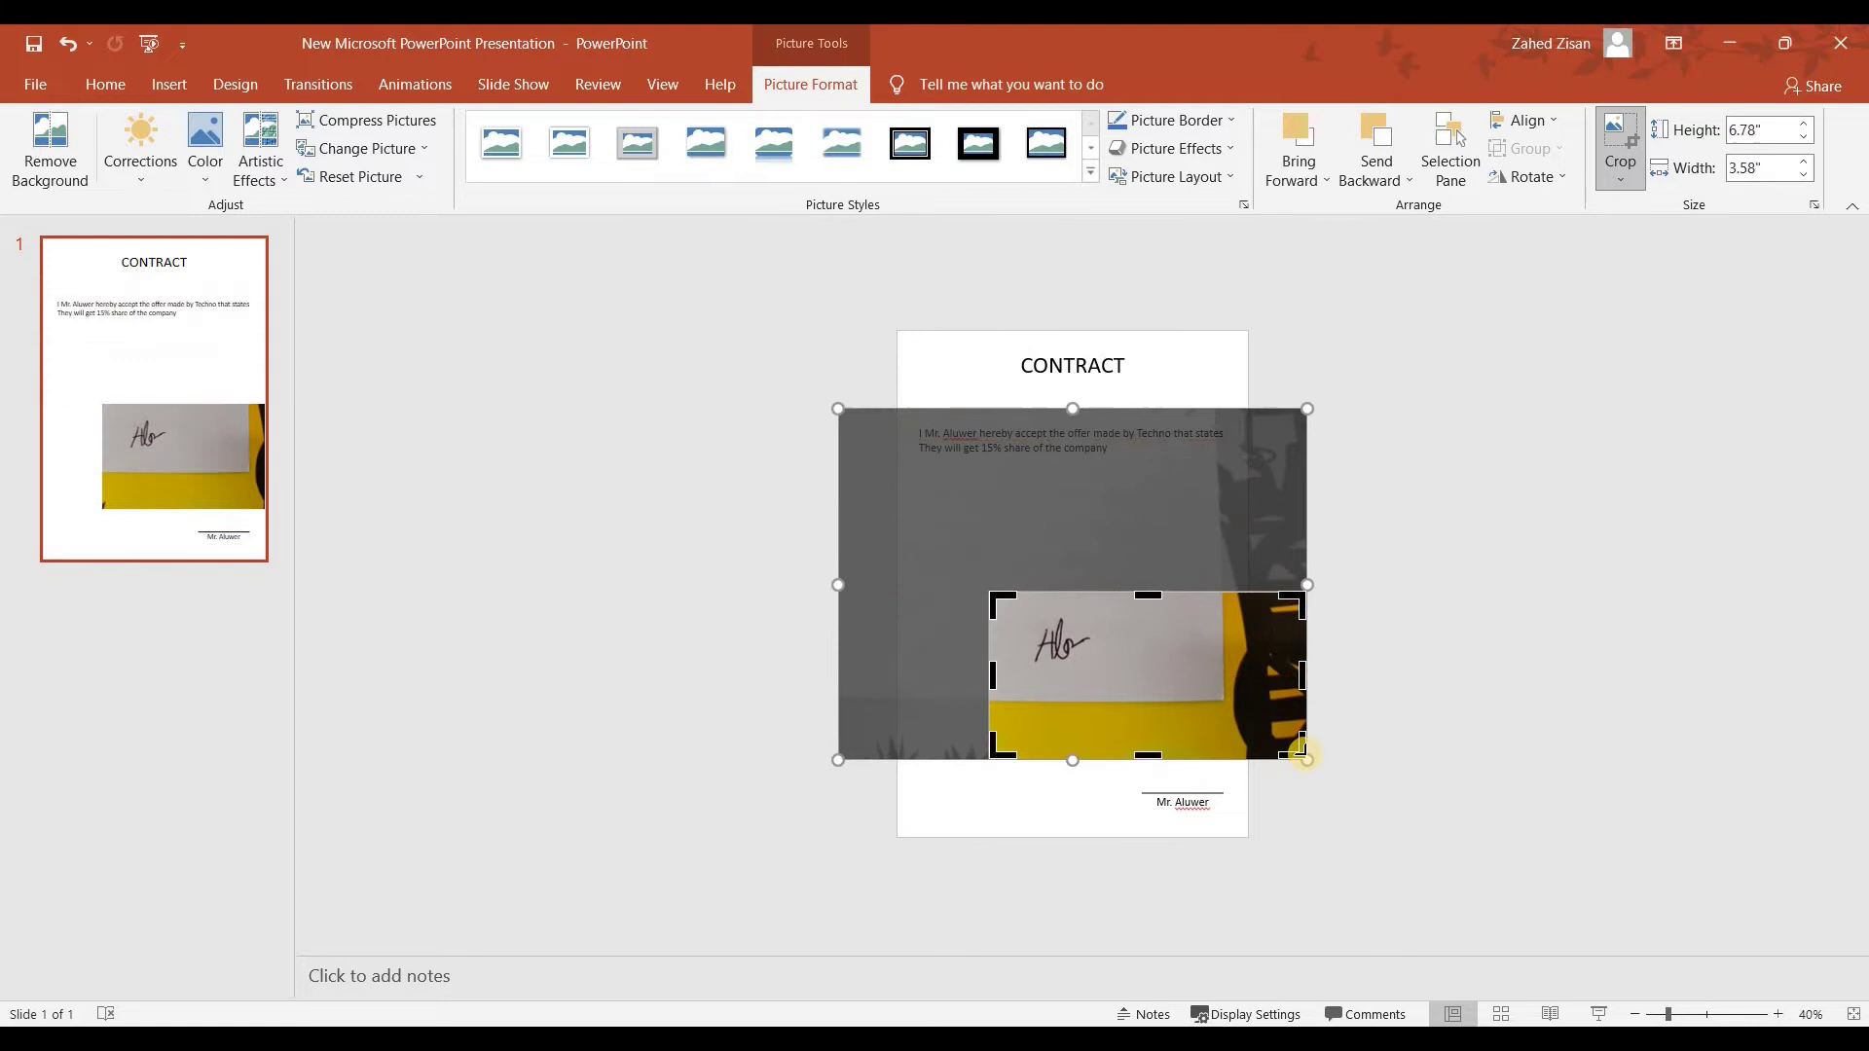
left_click_drag(1304, 758, 1105, 680)
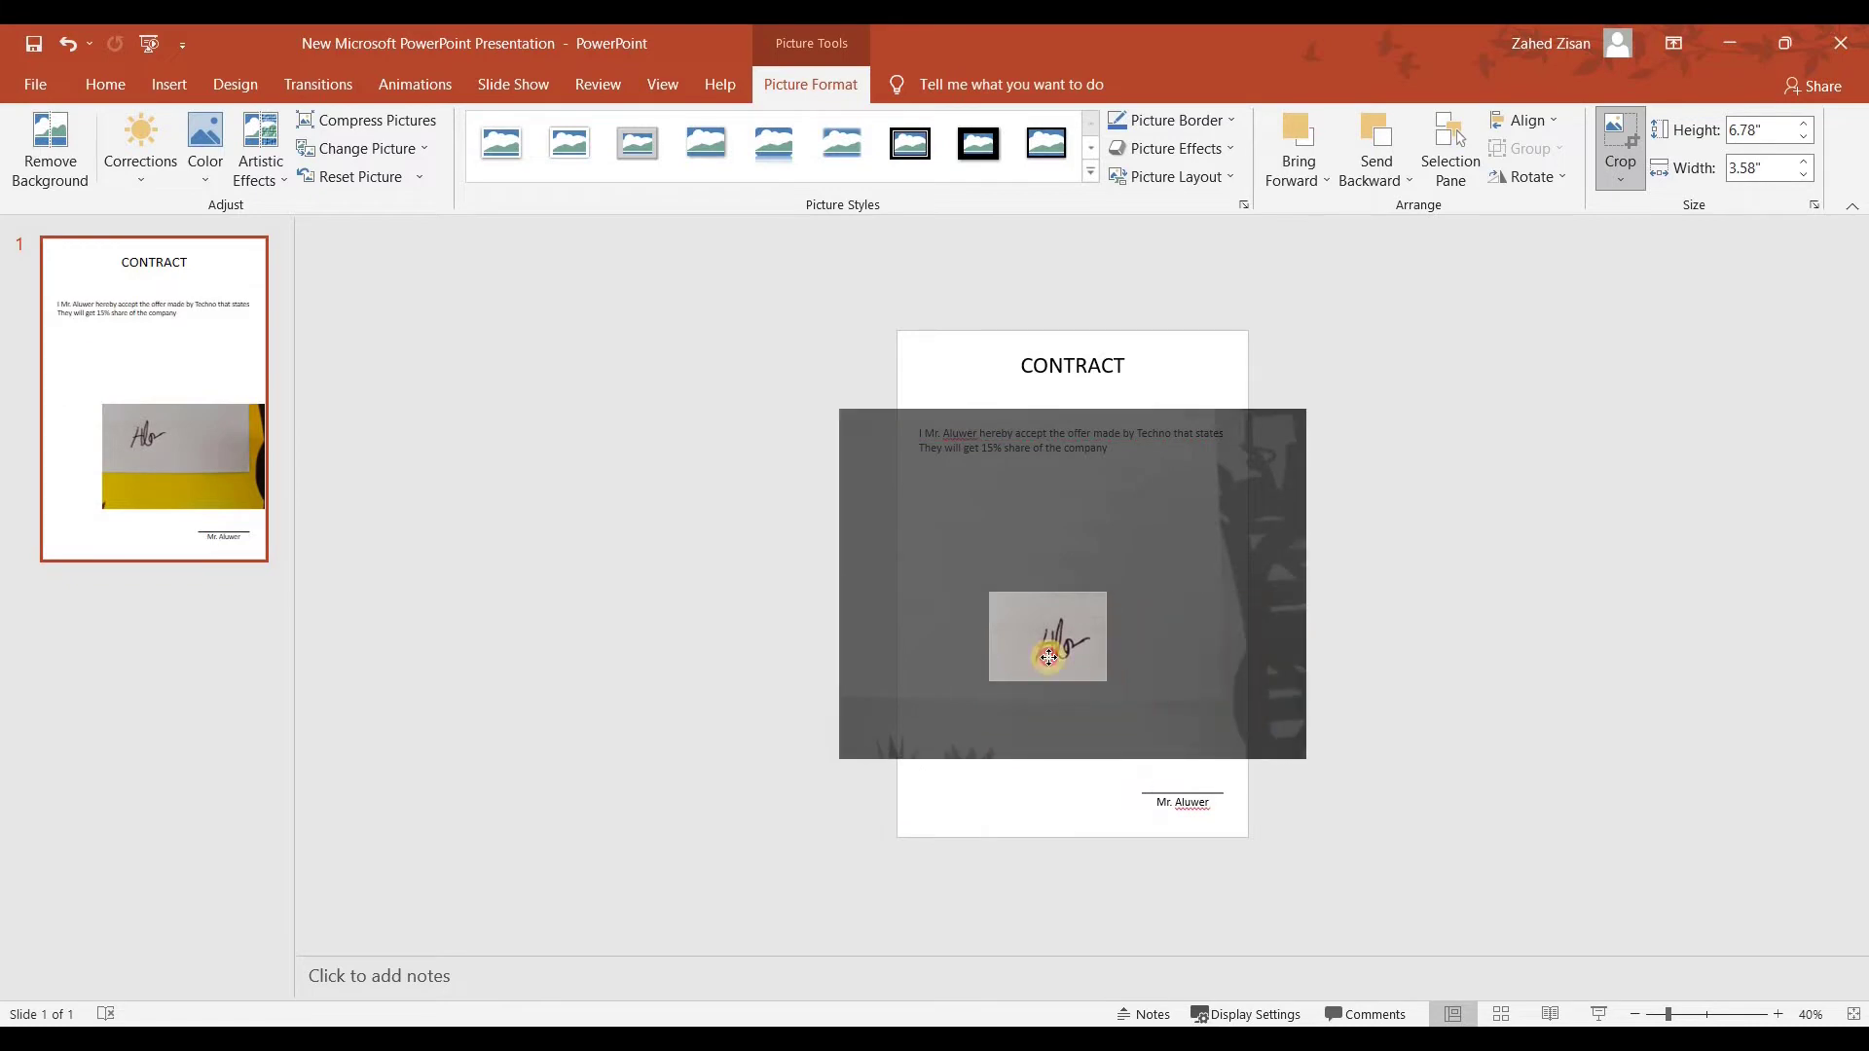
left_click_drag(1012, 637, 1056, 605)
left_click(1355, 660)
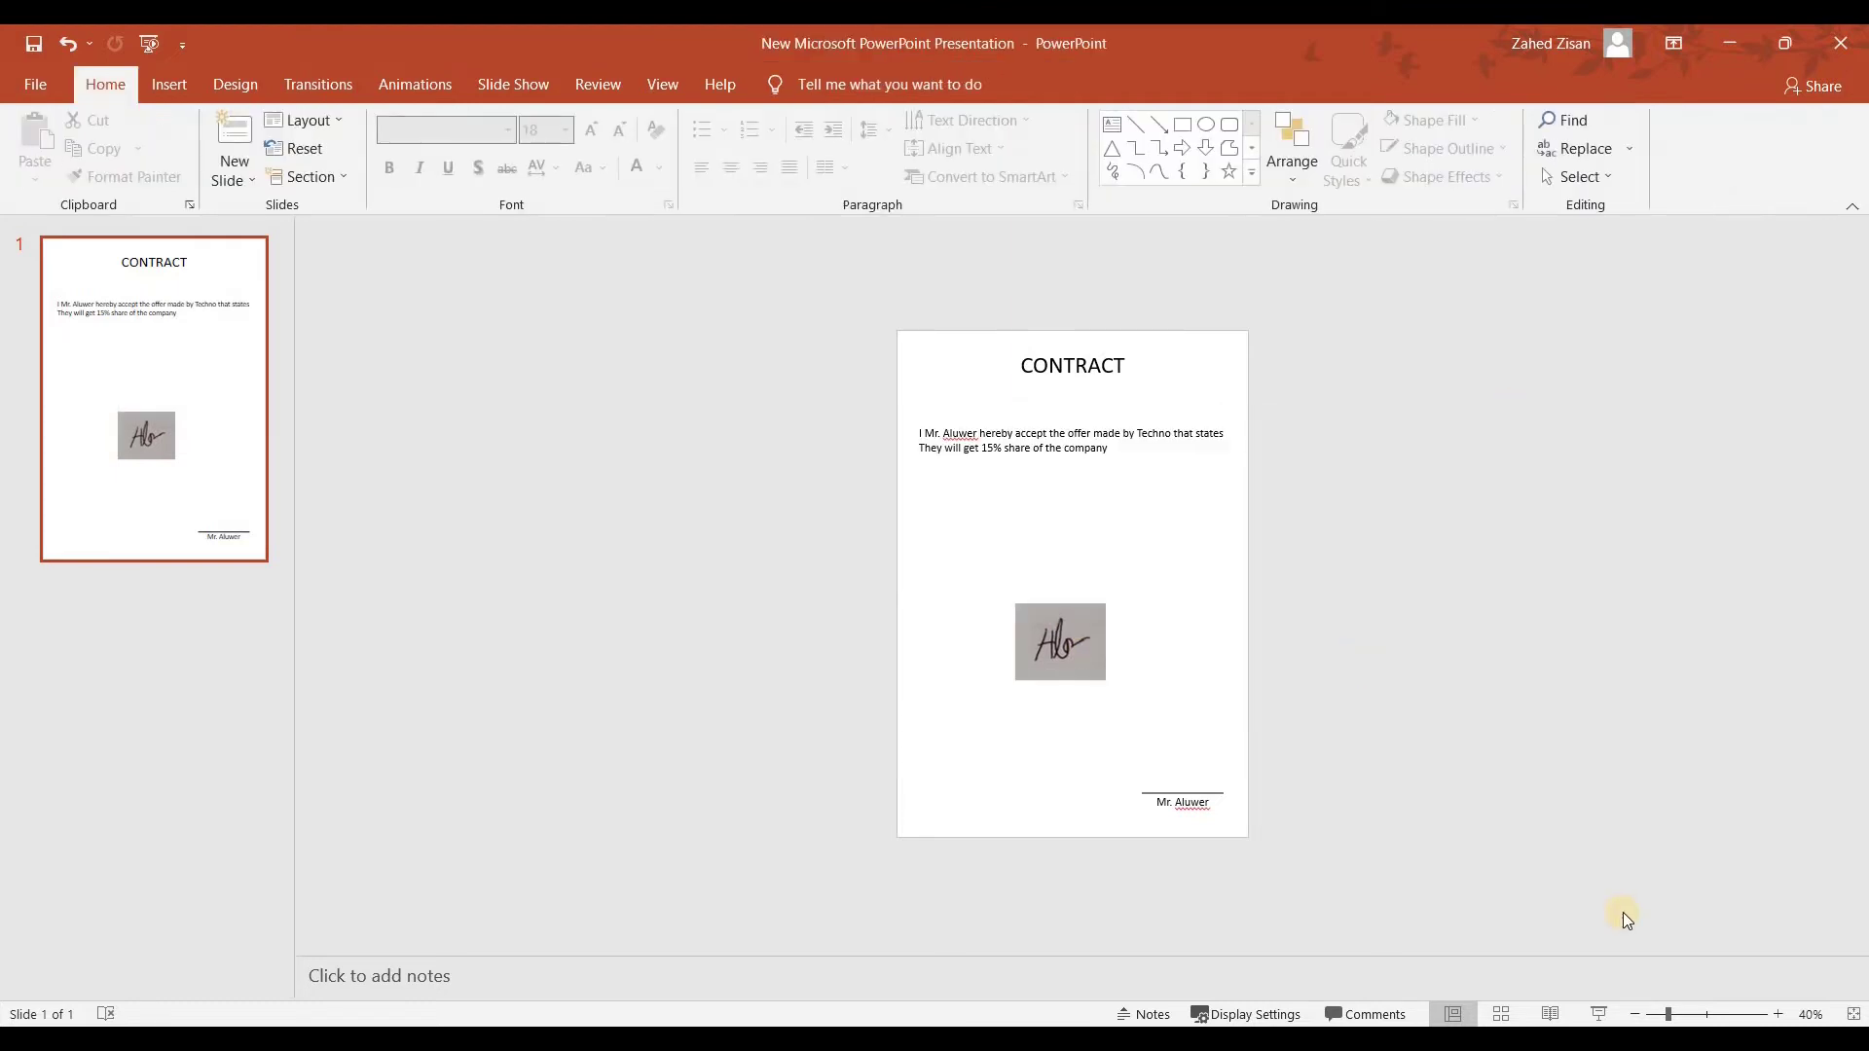
left_click(1777, 1014)
left_click(1777, 1013)
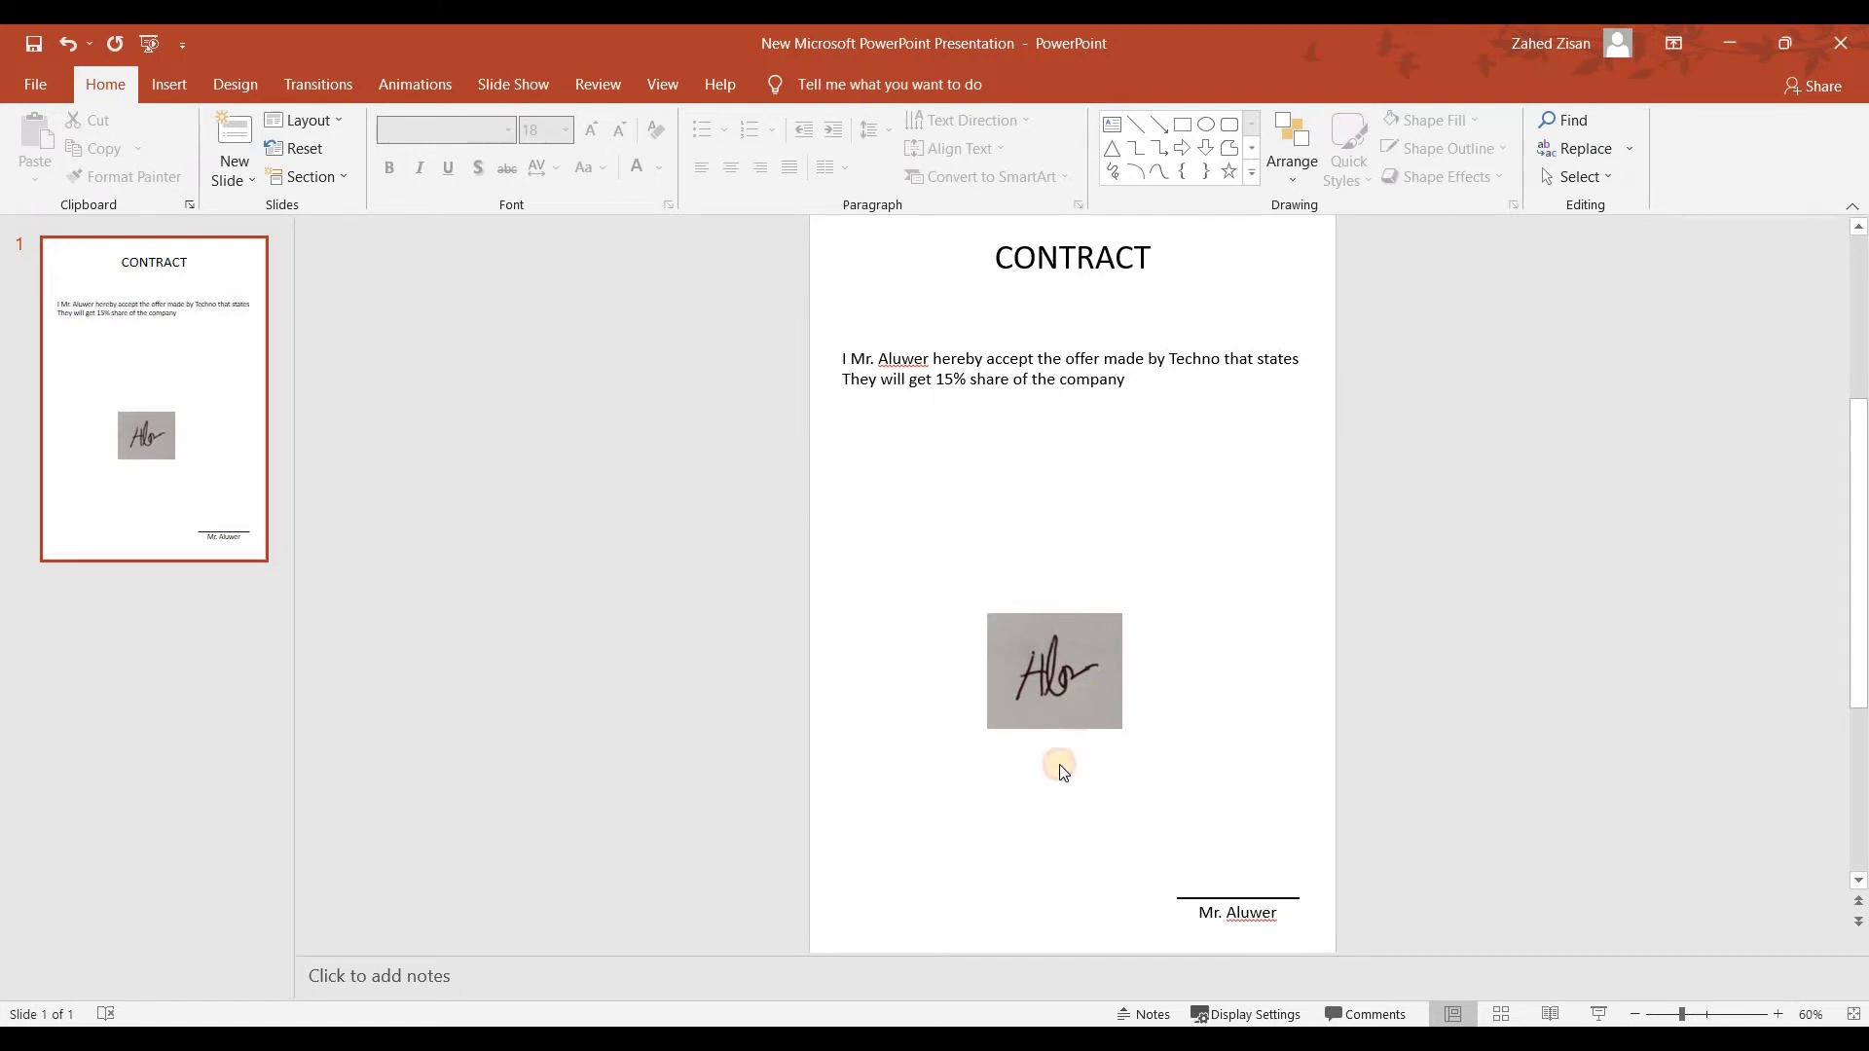
Step: Move the cropped signature down onto the bottom-right signature line
left_click(1047, 681)
mouse_move(1197, 760)
left_mouse_down()
mouse_move(1232, 847)
mouse_move(1258, 853)
left_mouse_up()
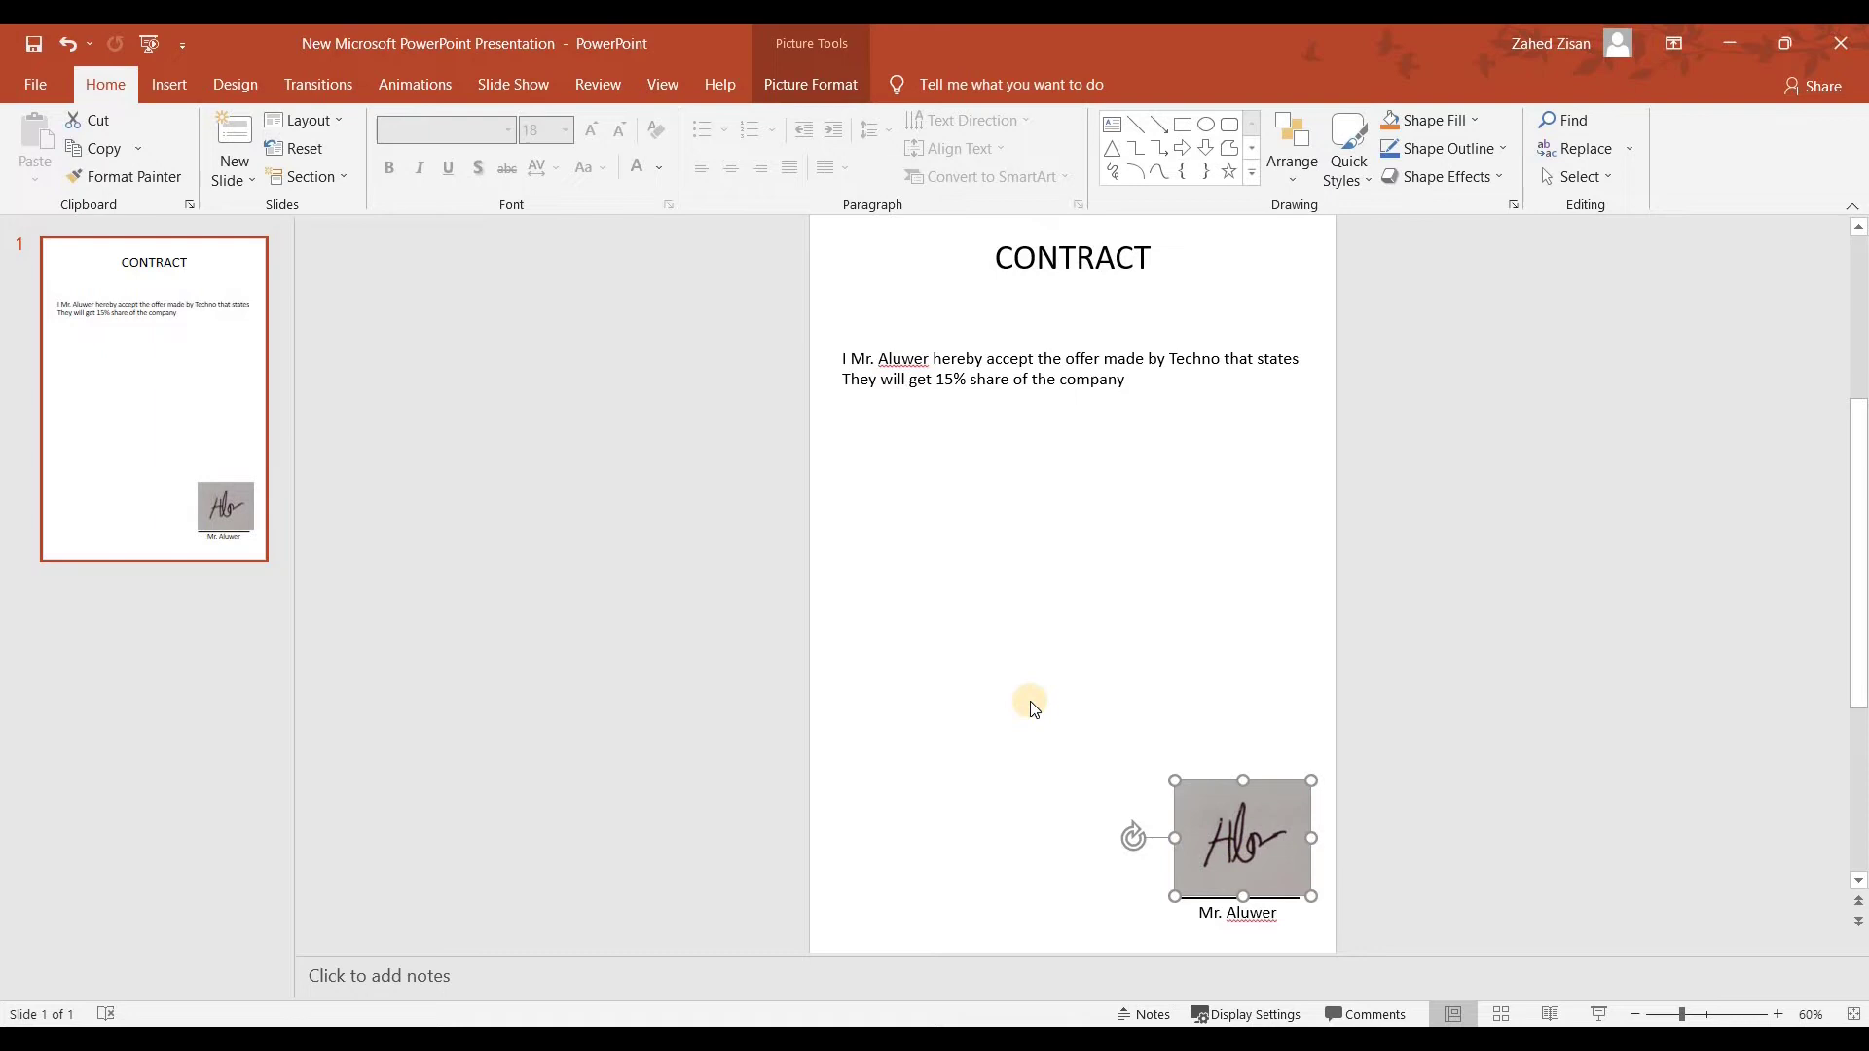
left_click(1034, 708)
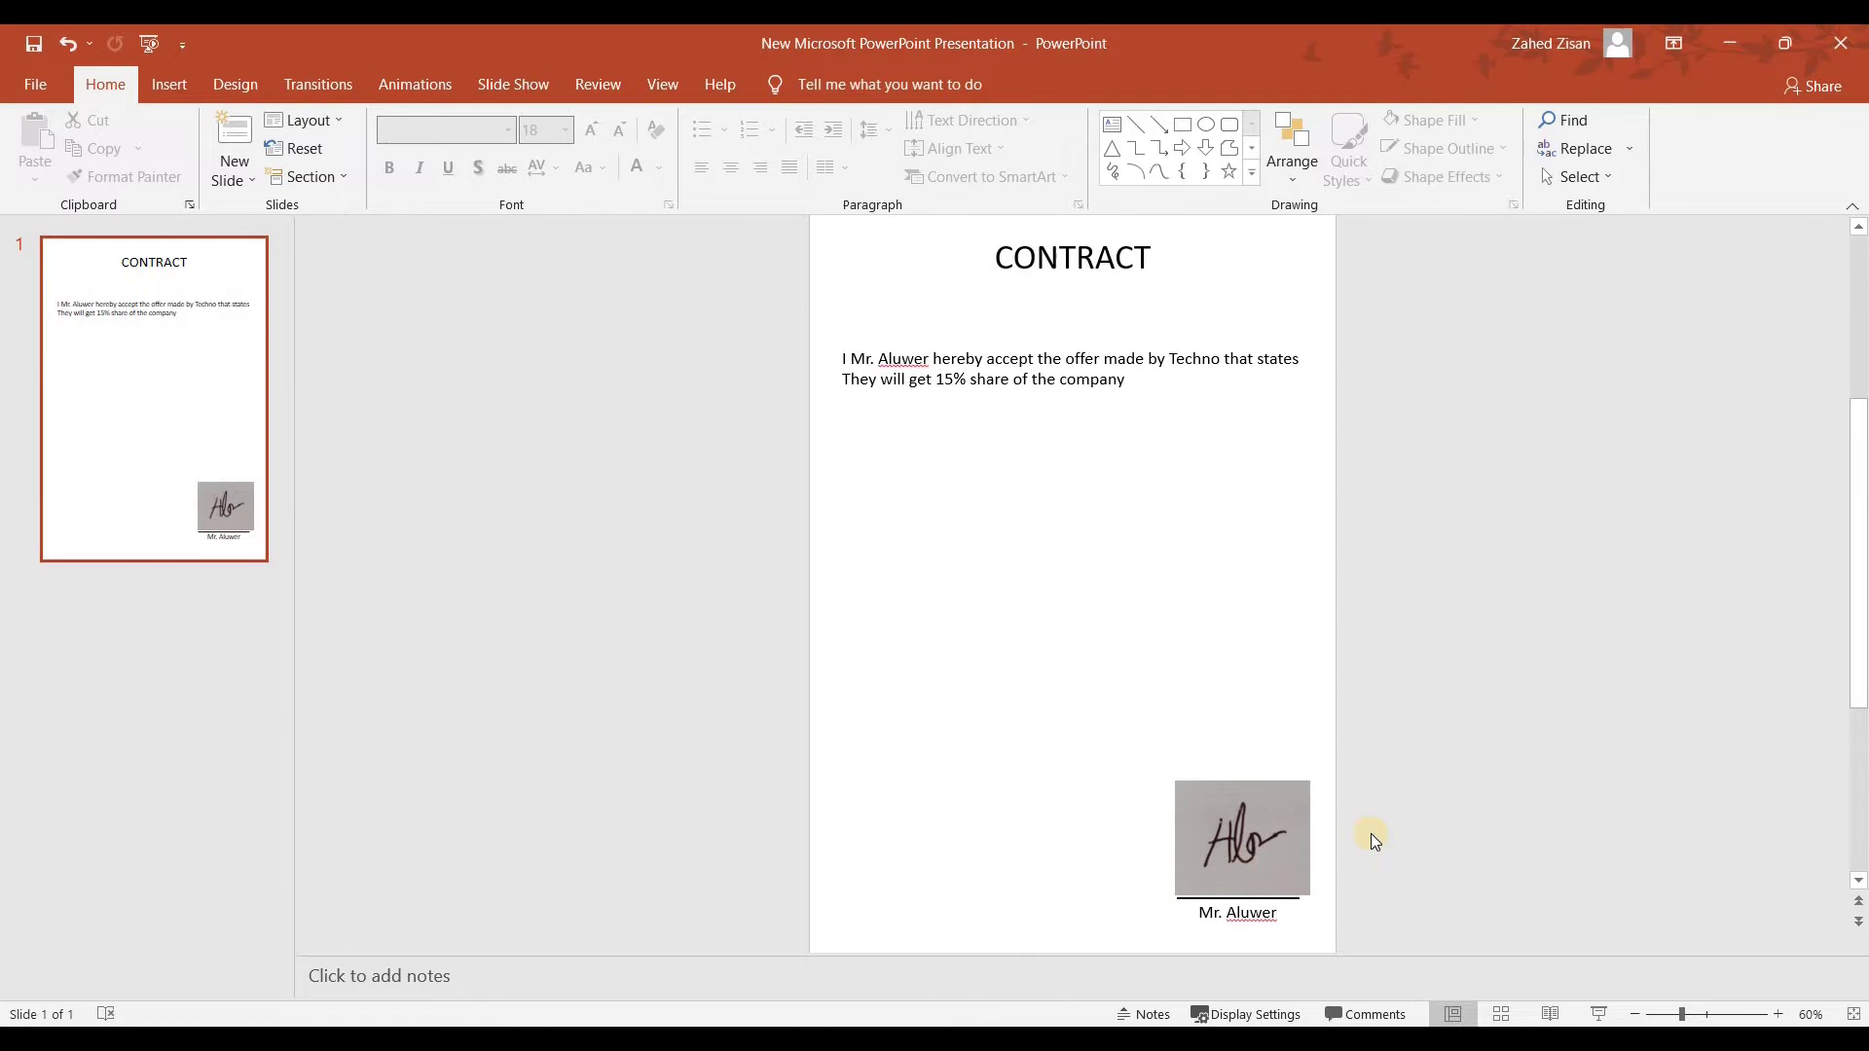
Step: Lower the signature over the line, then raise it so the printed name shows again
scroll(1371, 833, "down", 1)
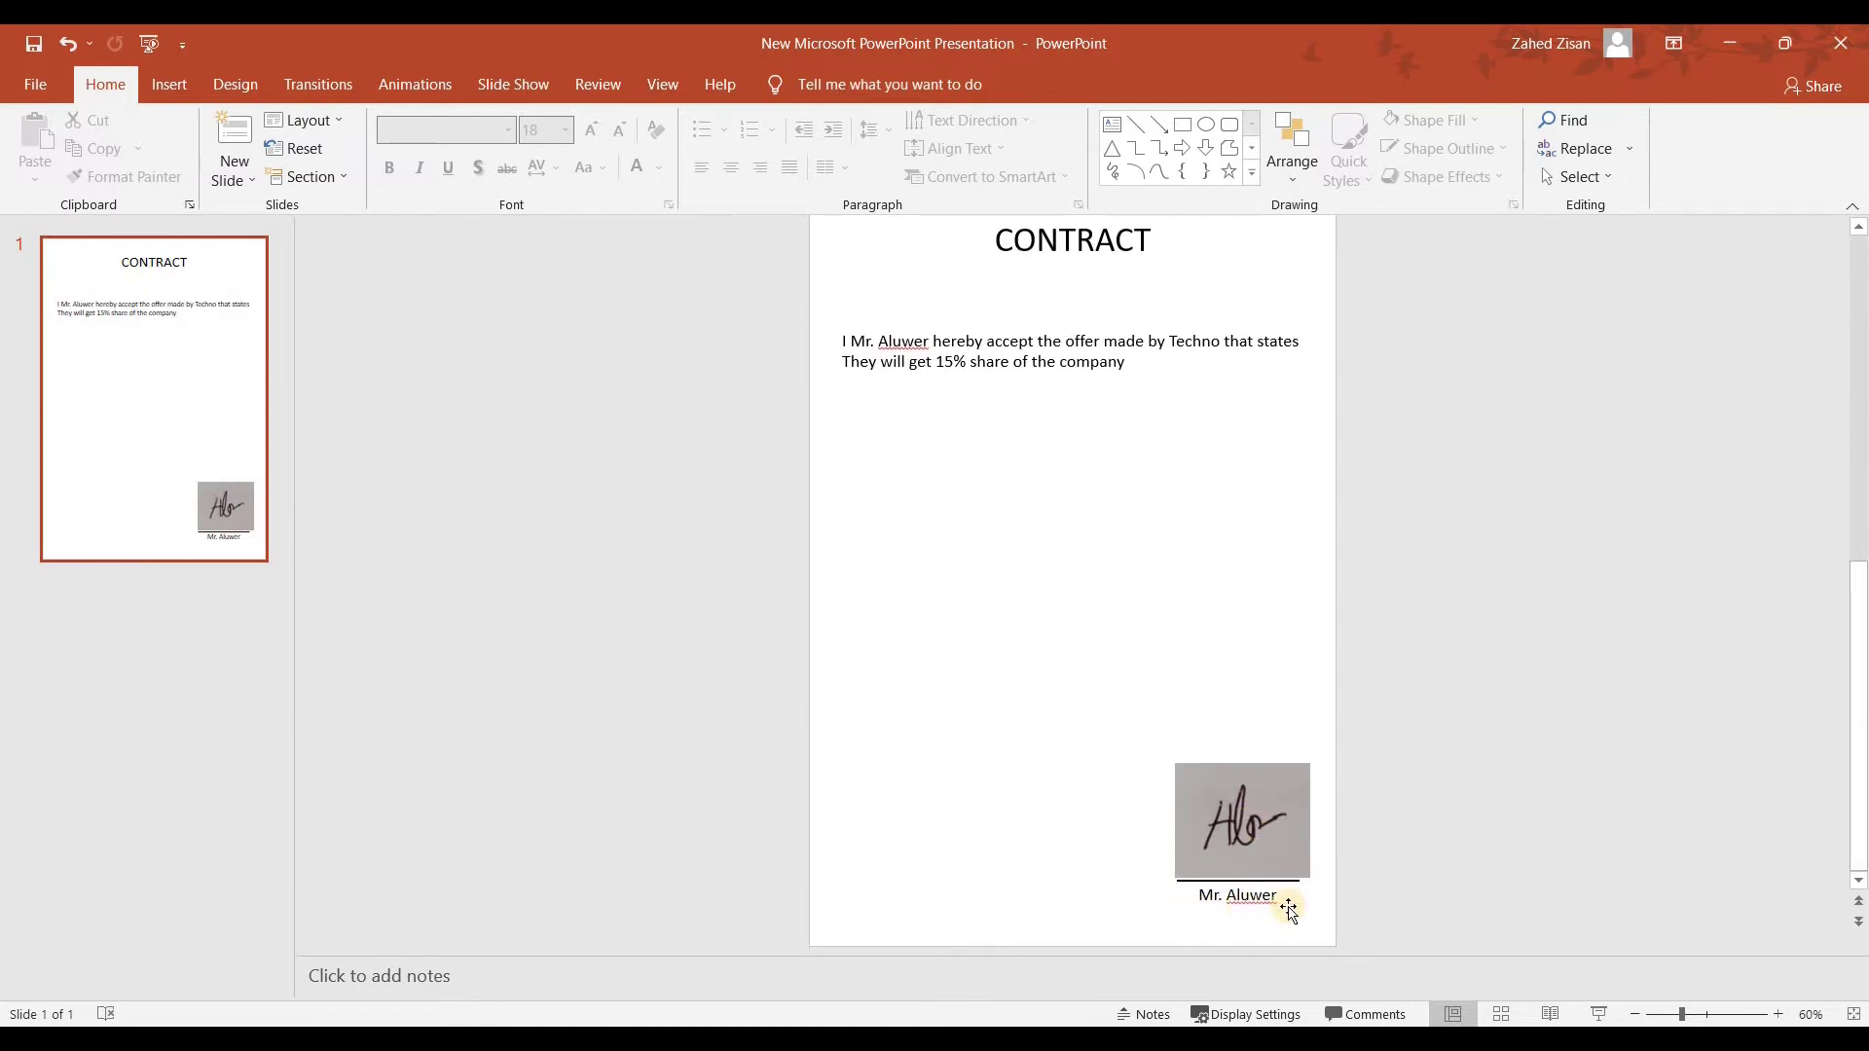
mouse_move(1246, 822)
left_mouse_down()
mouse_move(1273, 879)
mouse_move(1256, 876)
left_mouse_up()
left_click(1368, 827)
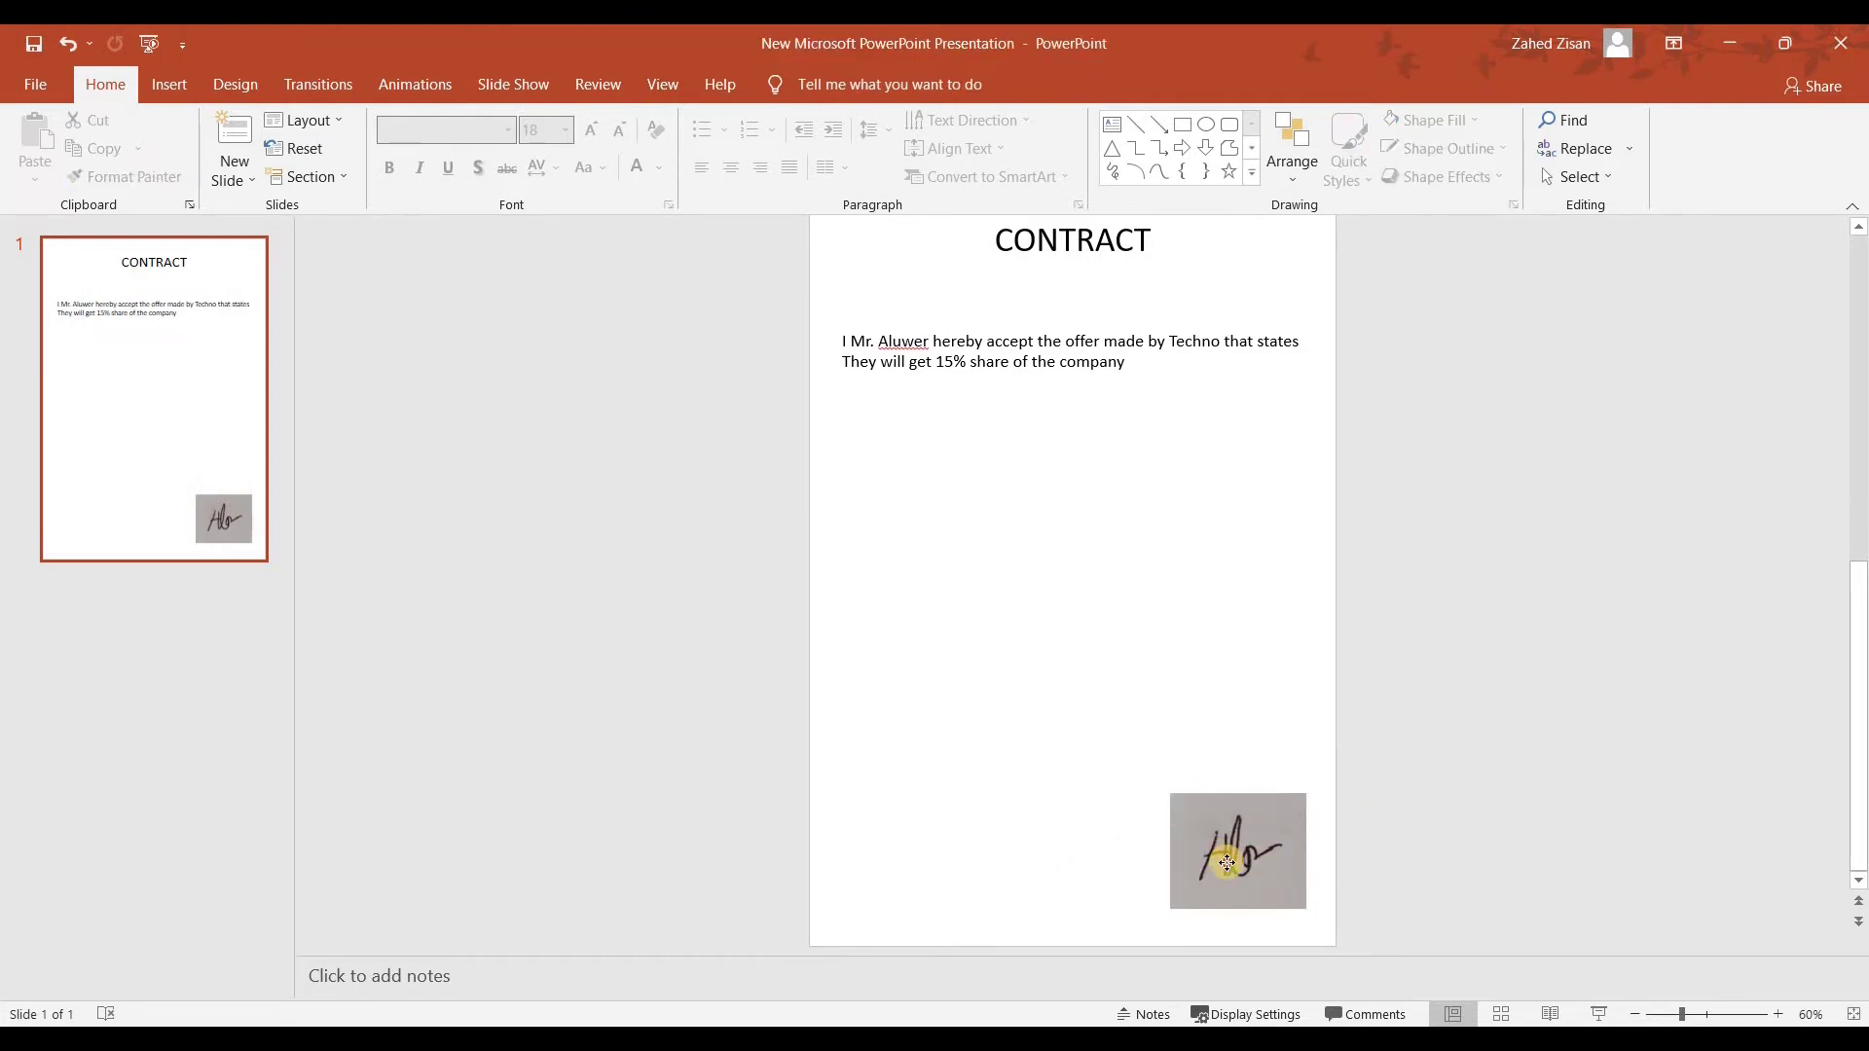
left_click_drag(1227, 862, 1221, 832)
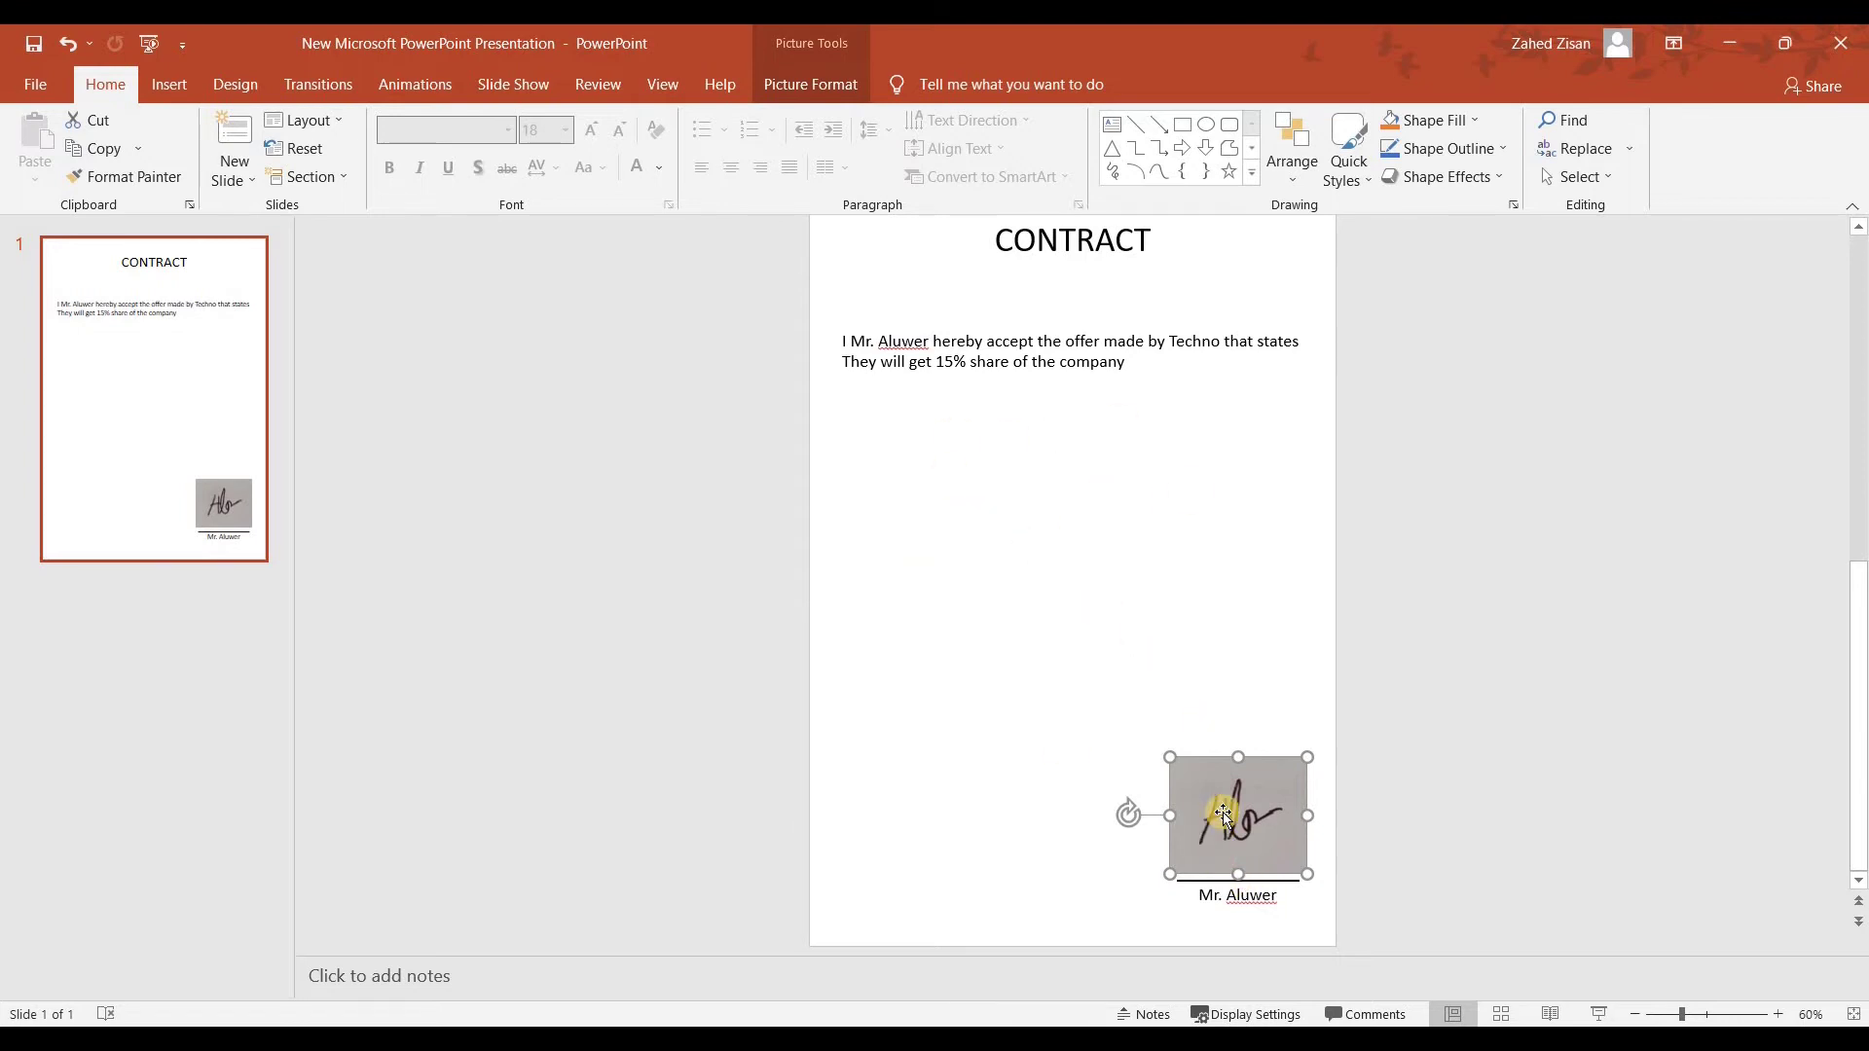
Step: Nudge the signature up-left and recolor it with Black and White: 50%
mouse_move(1176, 804)
left_mouse_down()
mouse_move(1079, 704)
mouse_move(1080, 660)
left_mouse_up()
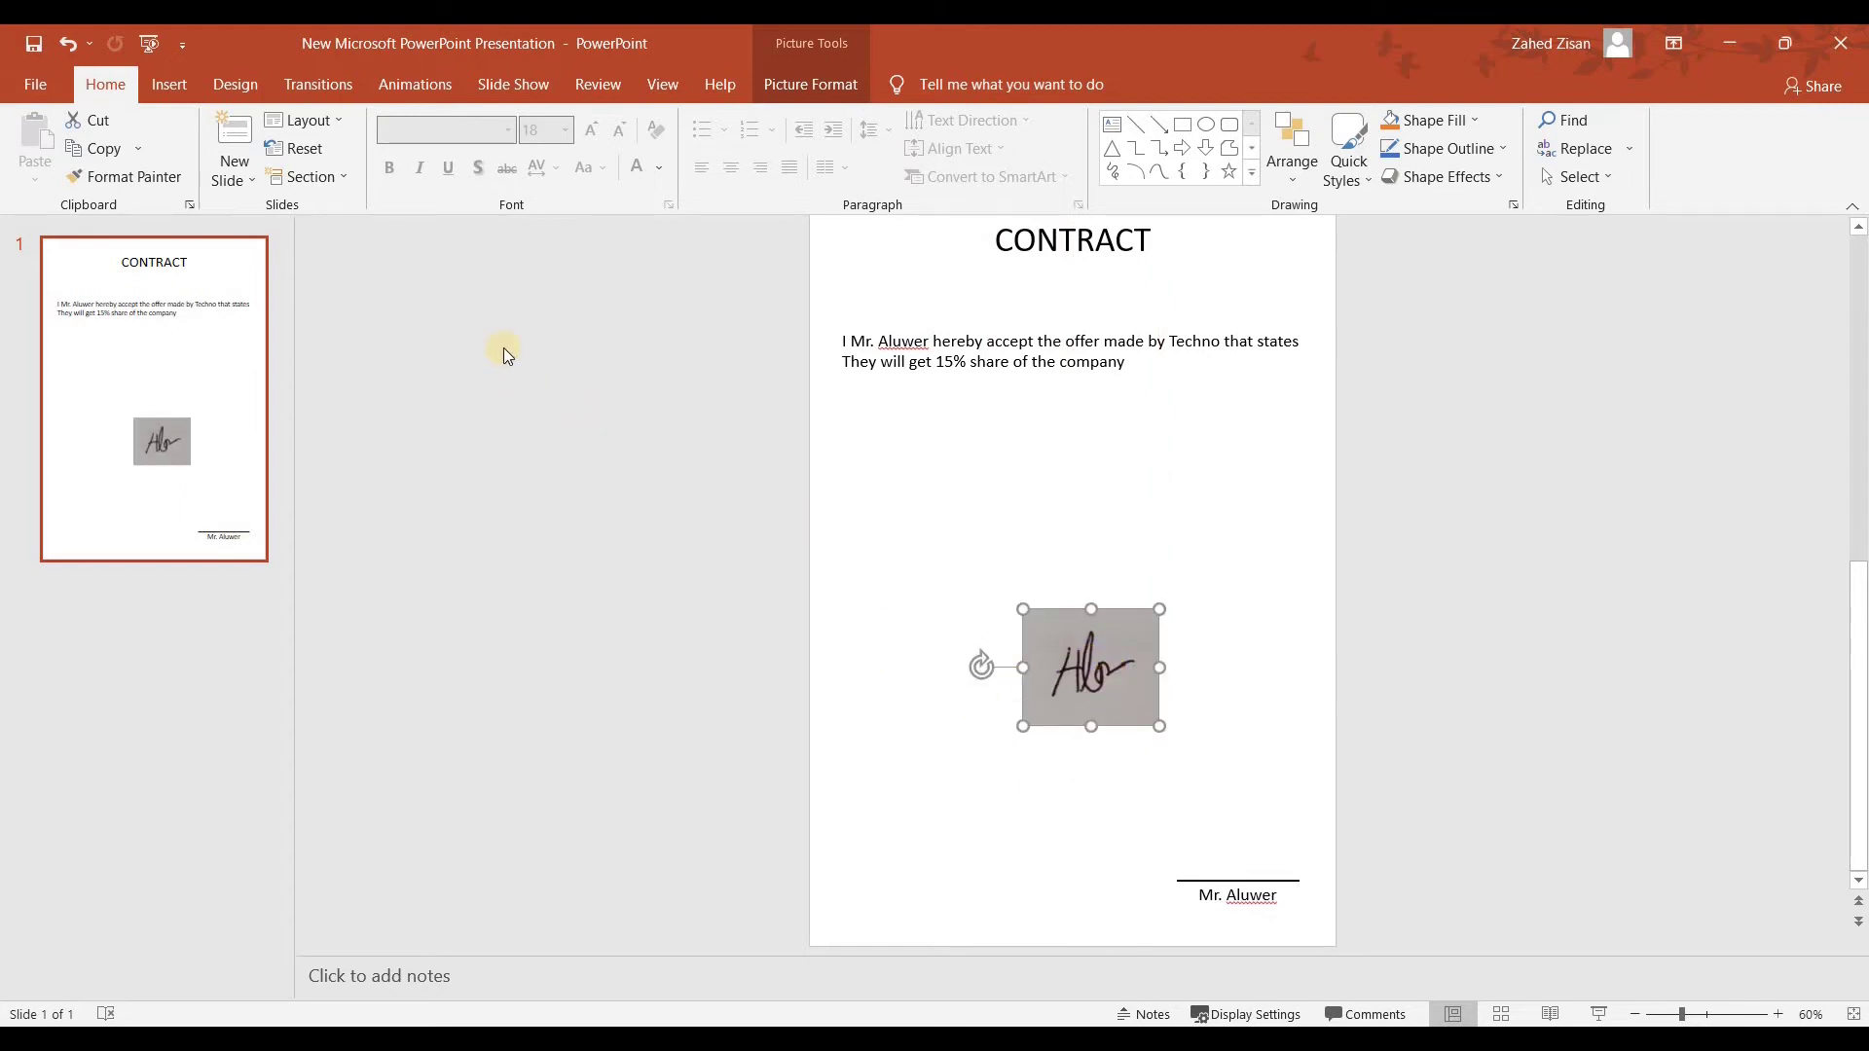
left_click(806, 86)
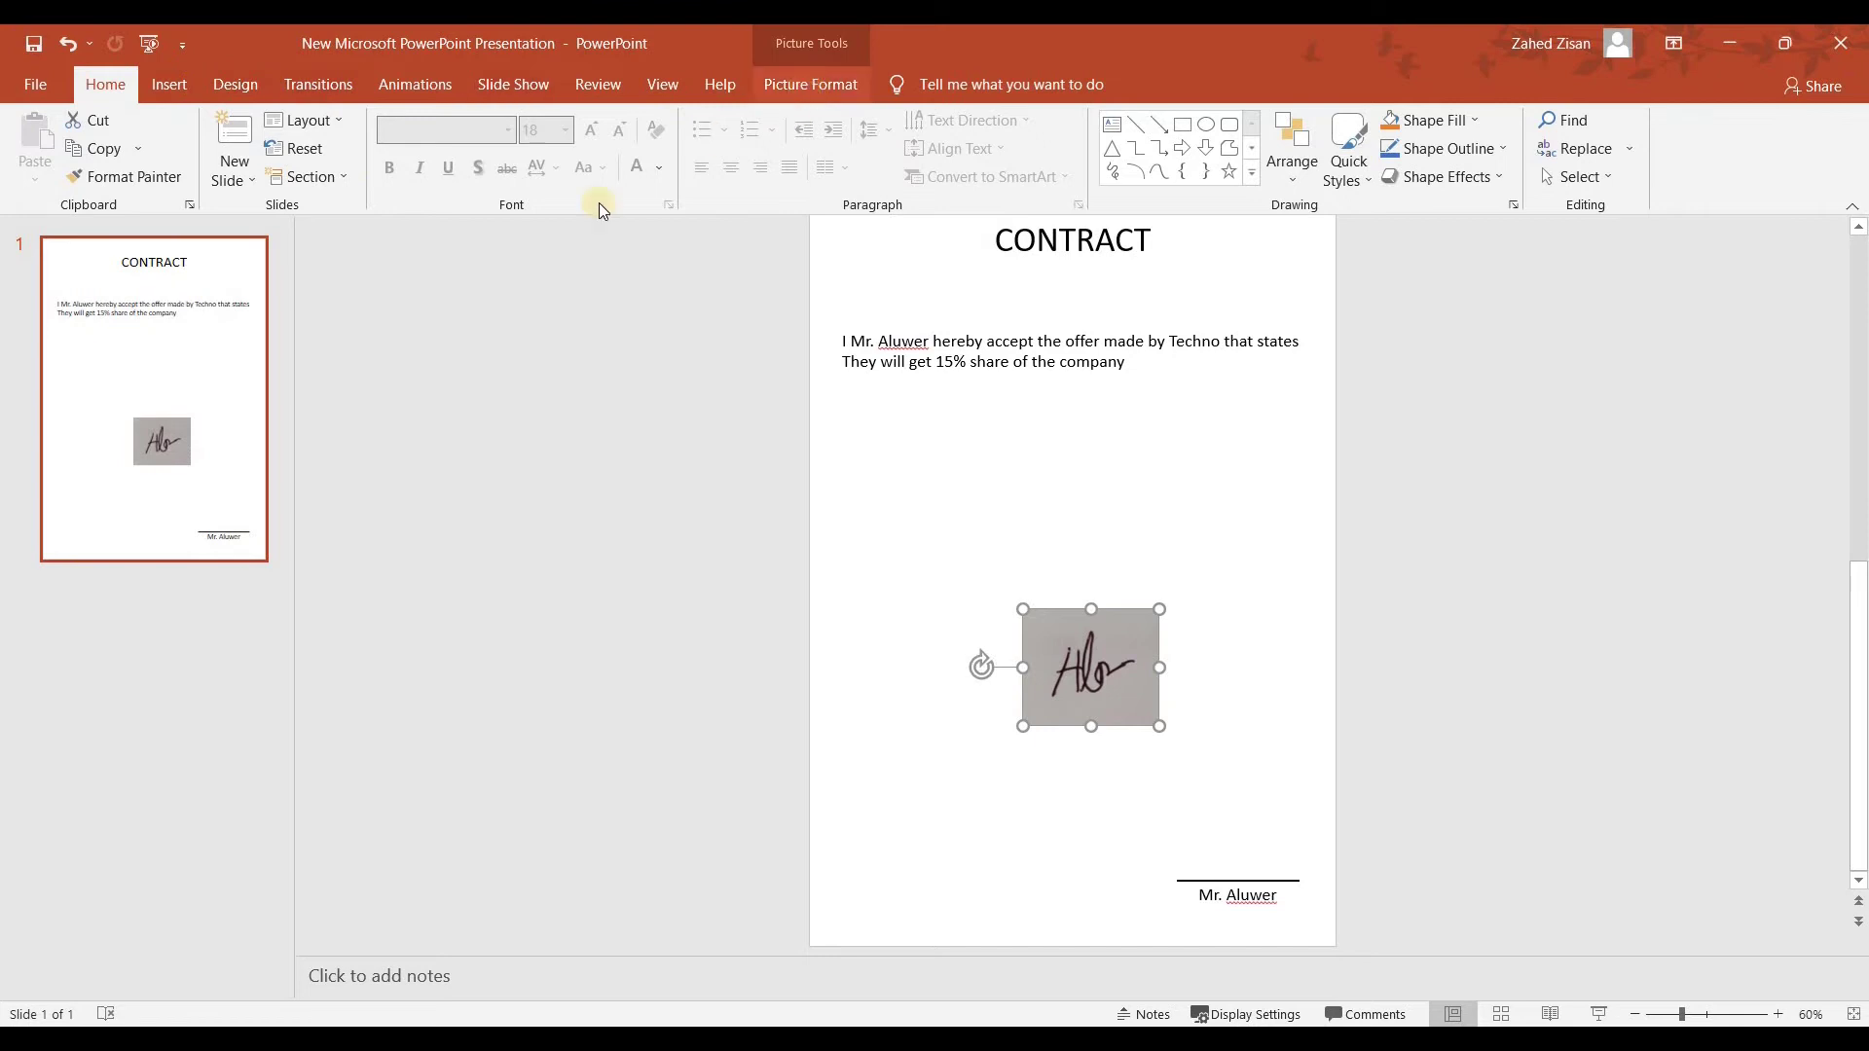
left_click(205, 183)
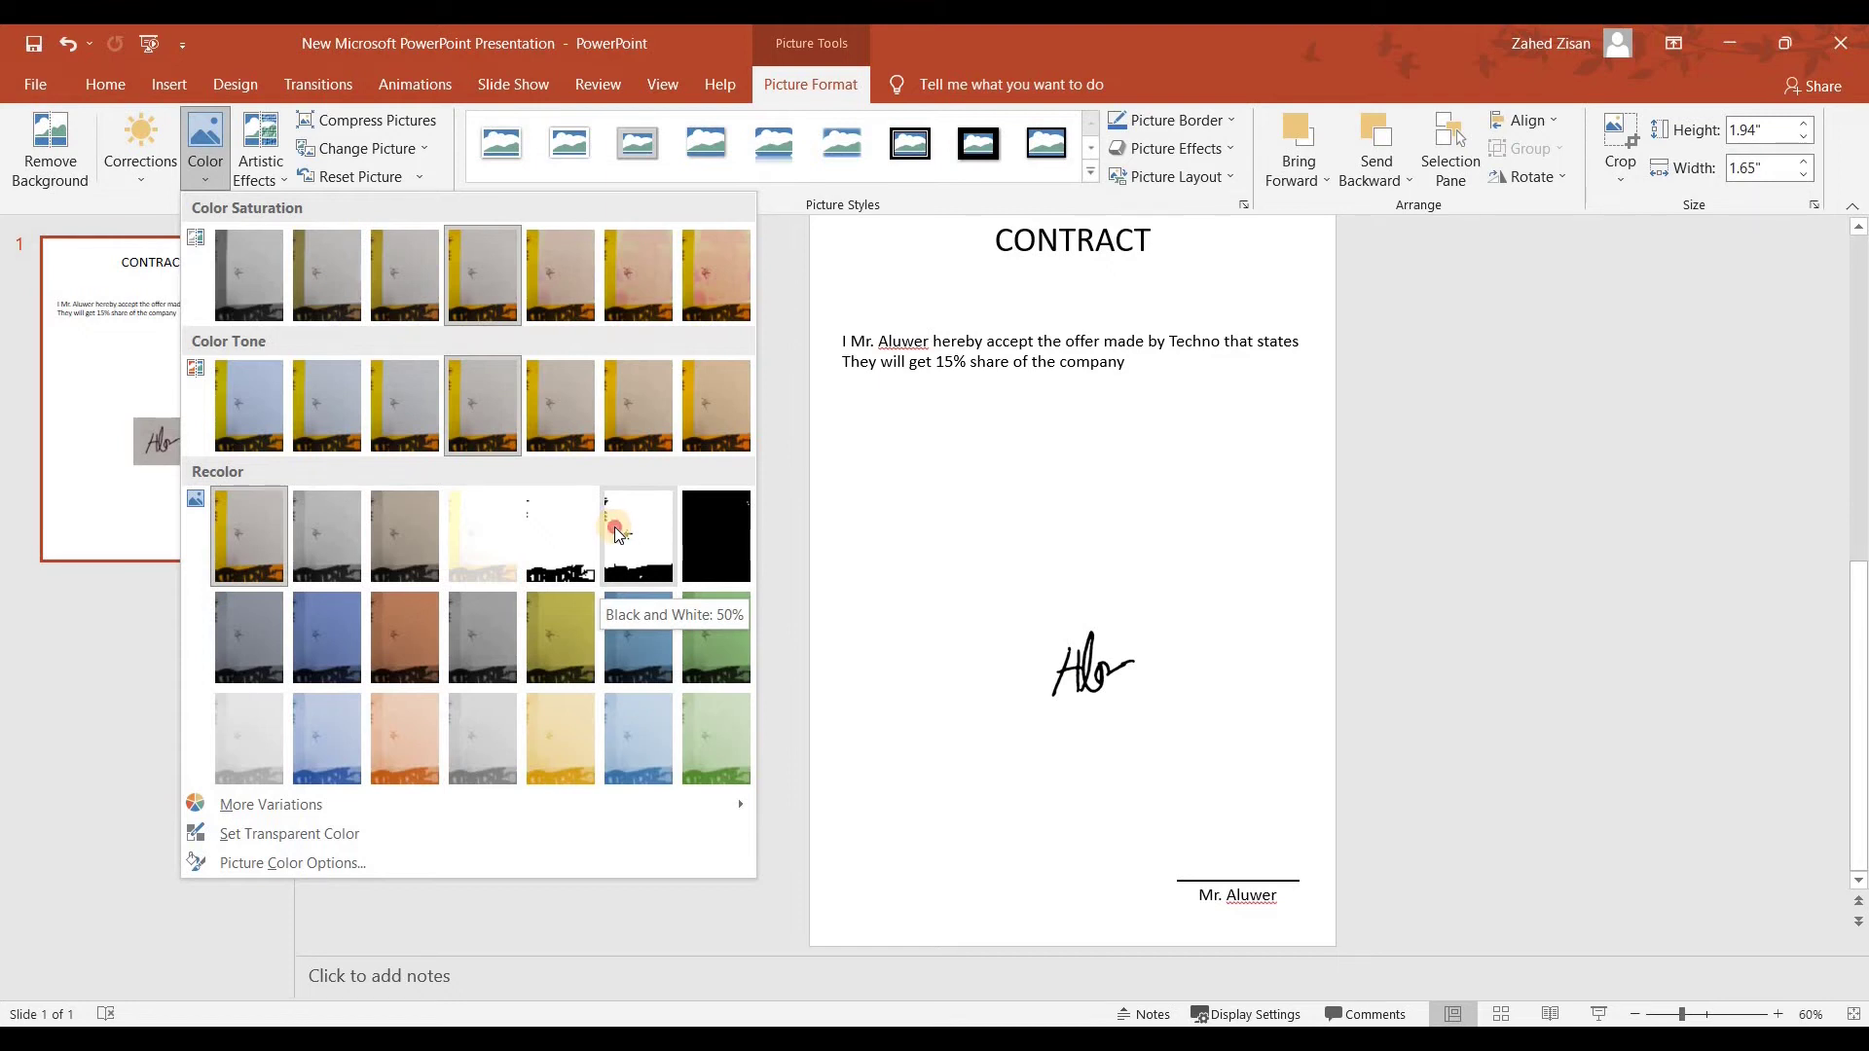
left_click(832, 669)
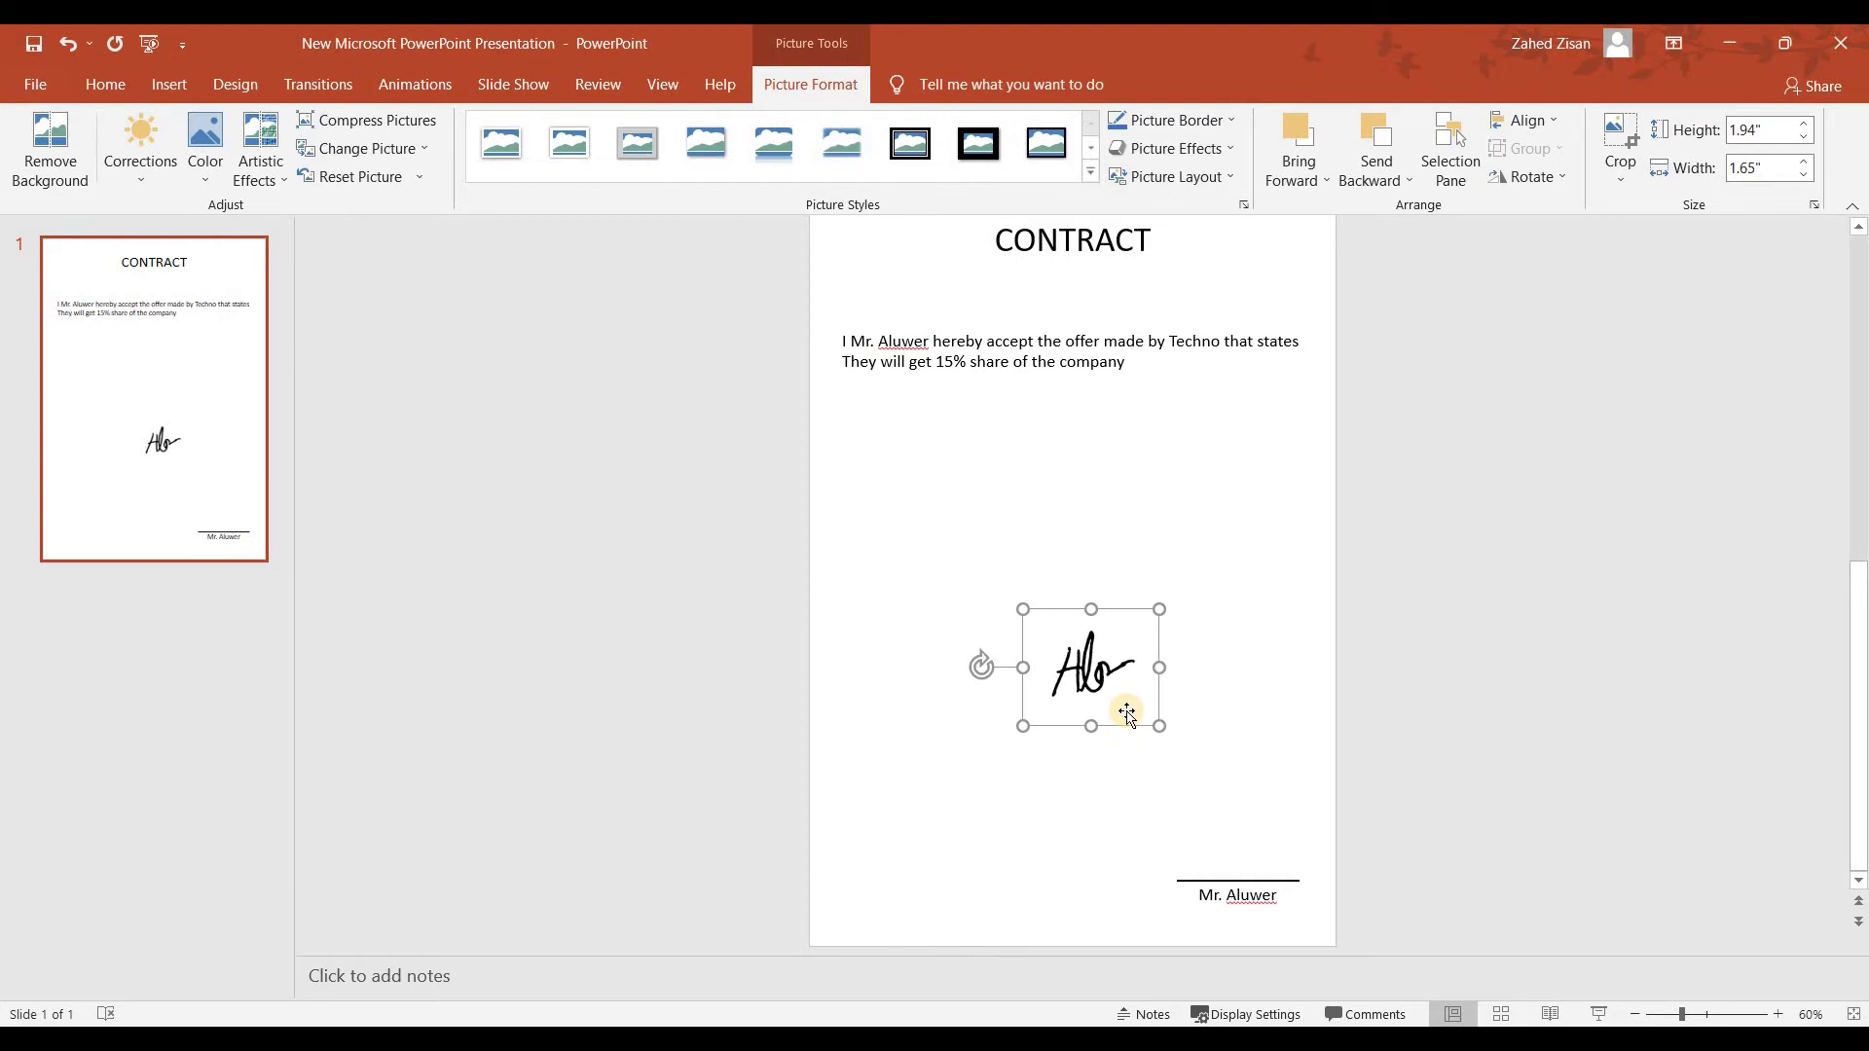
left_click_drag(1070, 668, 668, 651)
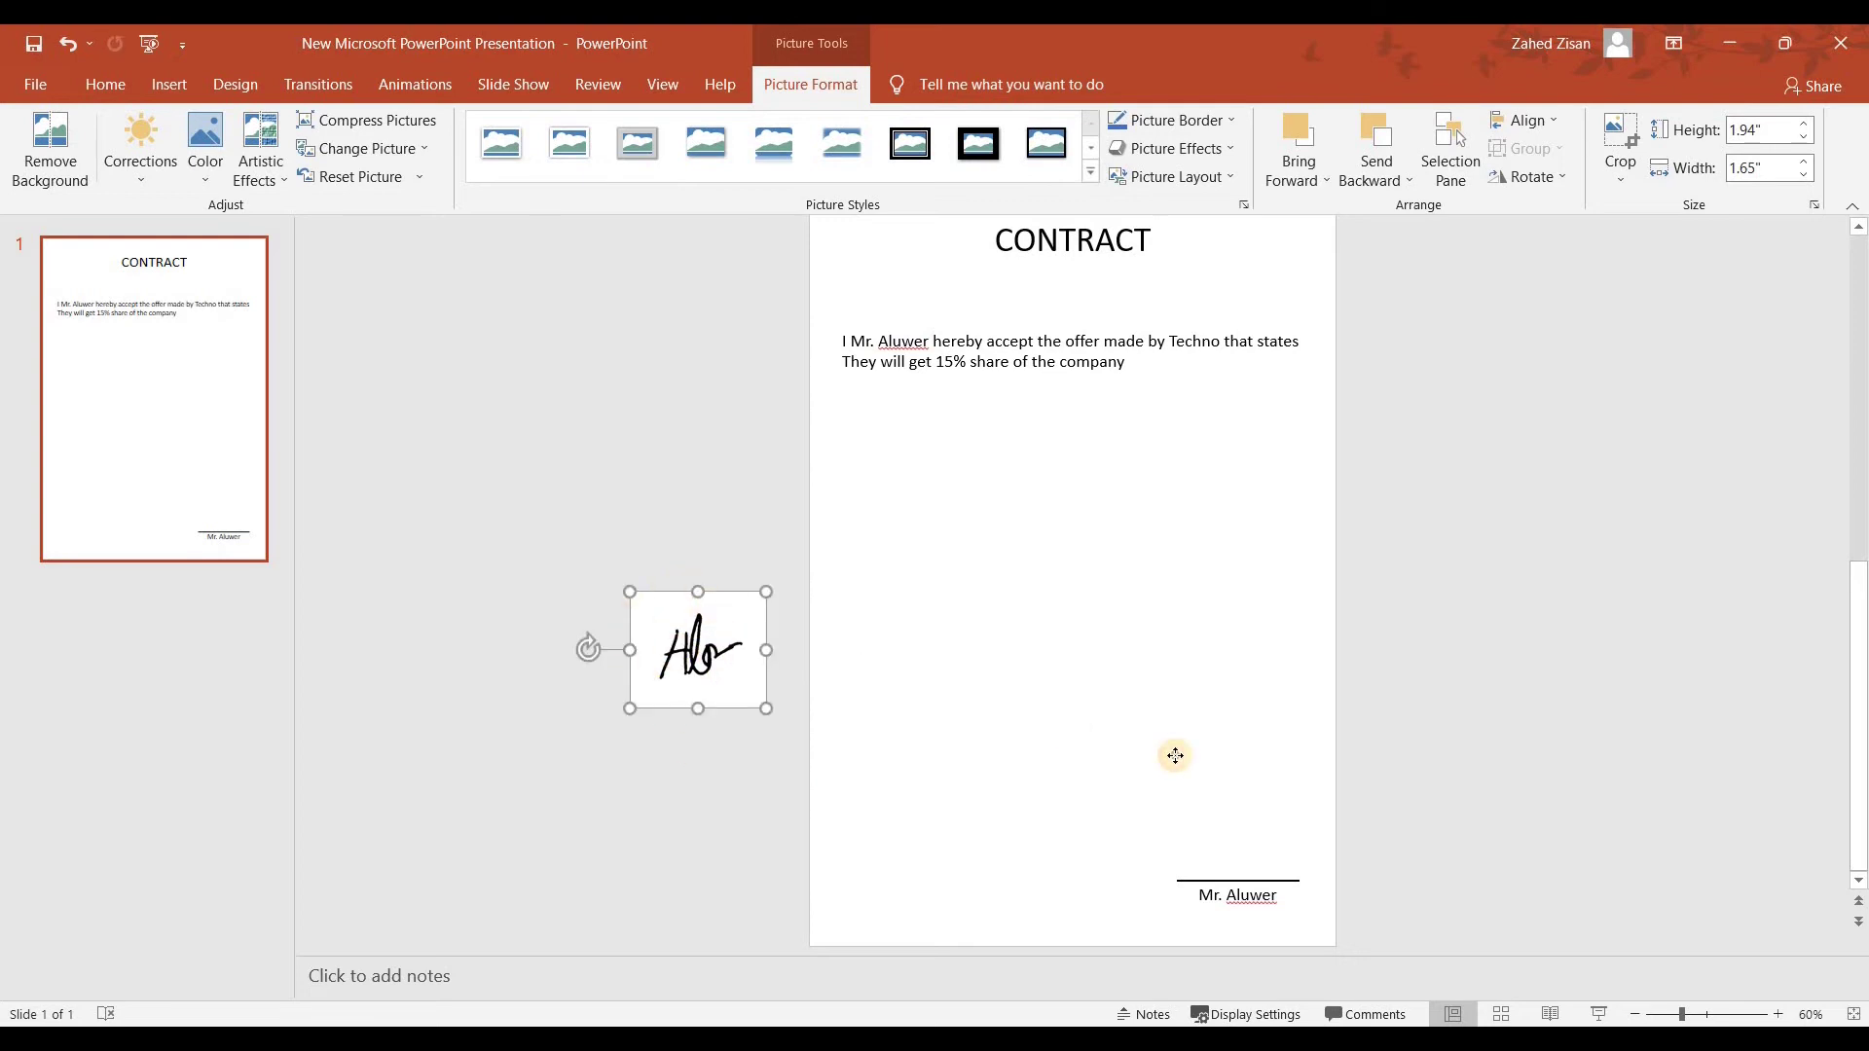
mouse_move(1175, 755)
left_mouse_down()
mouse_move(1237, 793)
mouse_move(1111, 837)
mouse_move(1218, 857)
mouse_move(1221, 886)
left_mouse_up()
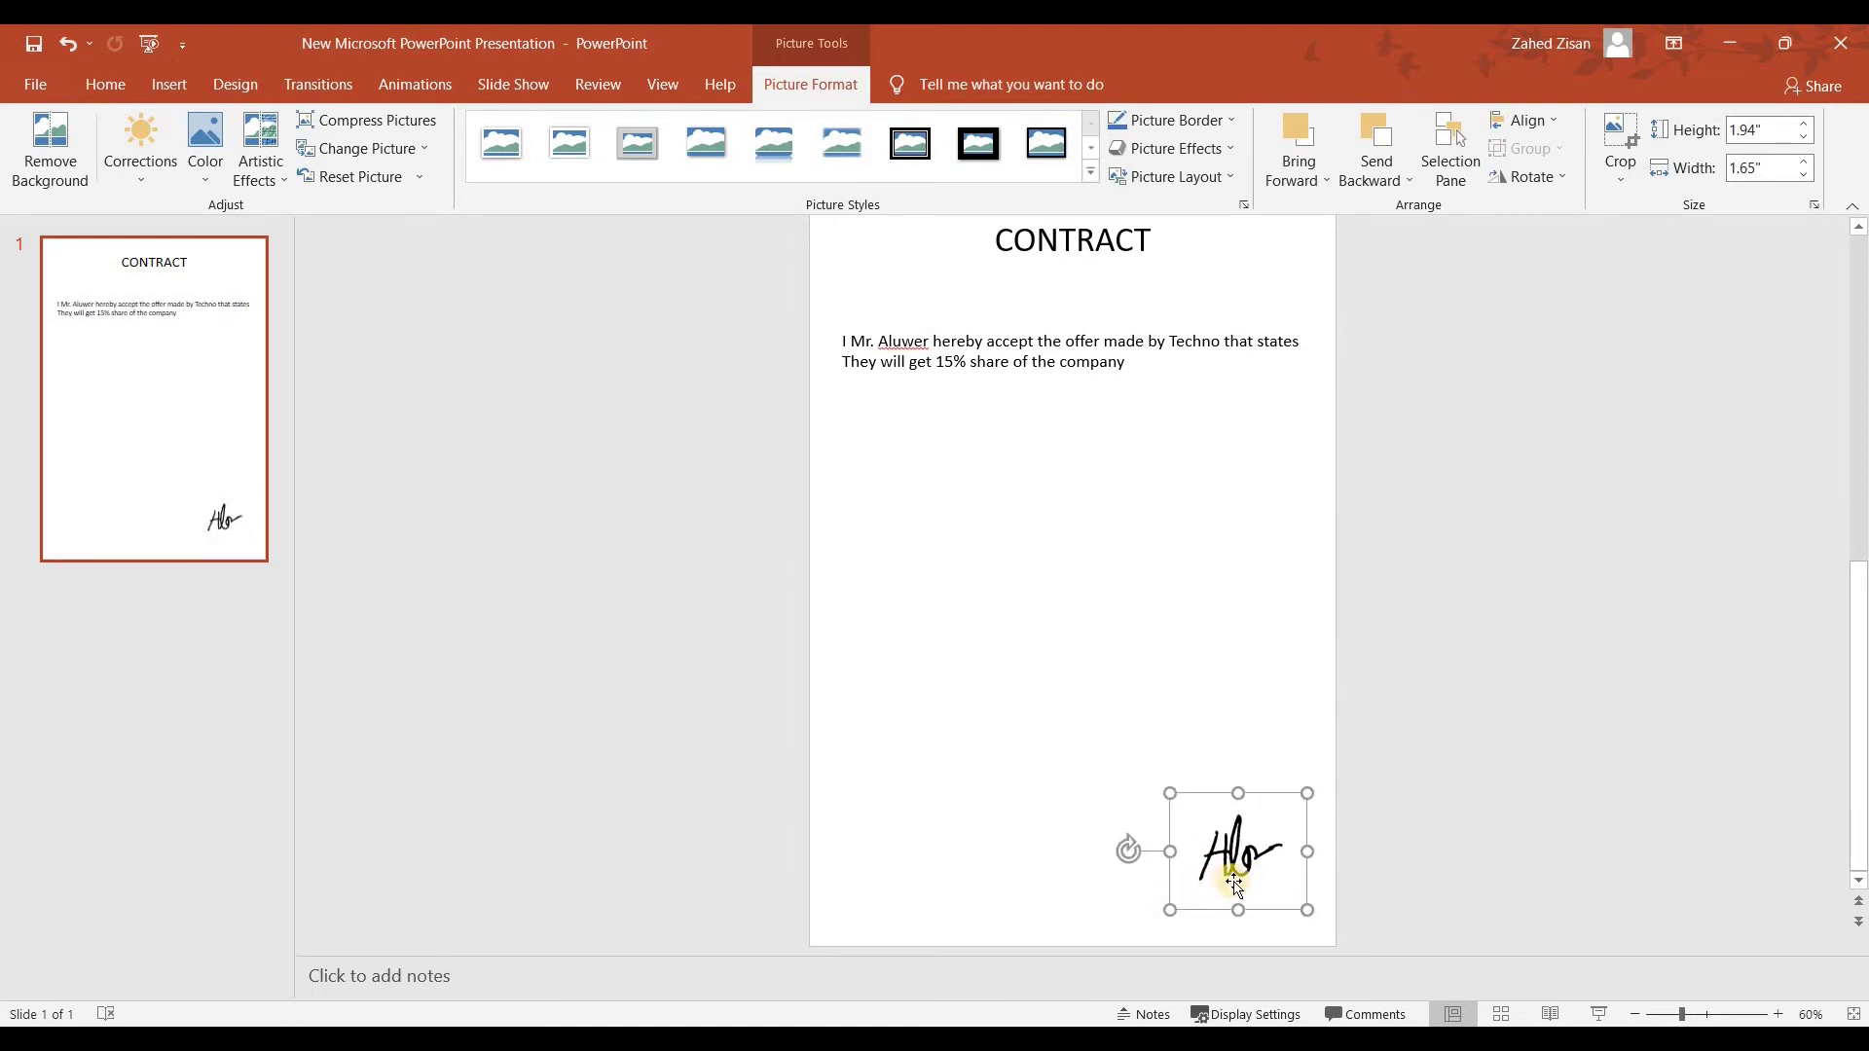
mouse_move(1228, 868)
left_mouse_down()
mouse_move(1088, 672)
mouse_move(1086, 627)
left_mouse_up()
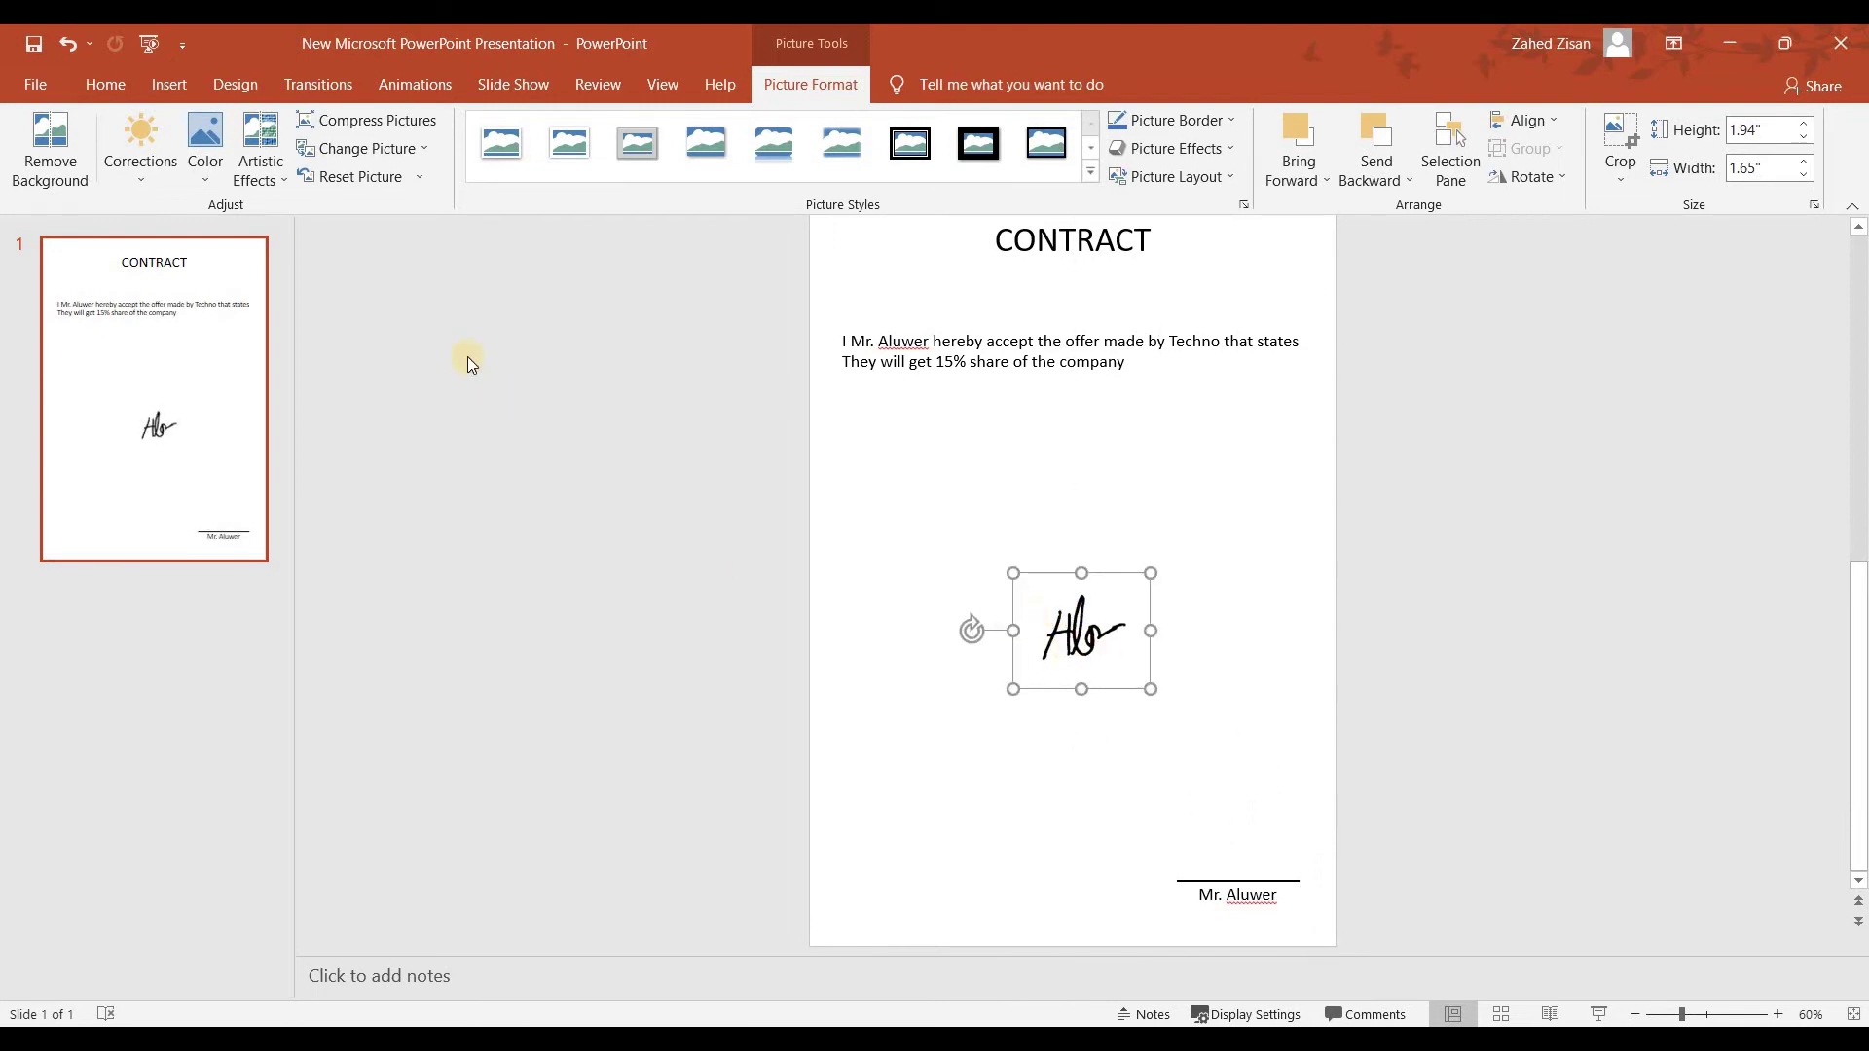
Step: Make the signature's white background transparent and drag it down onto the signature line
left_click(206, 185)
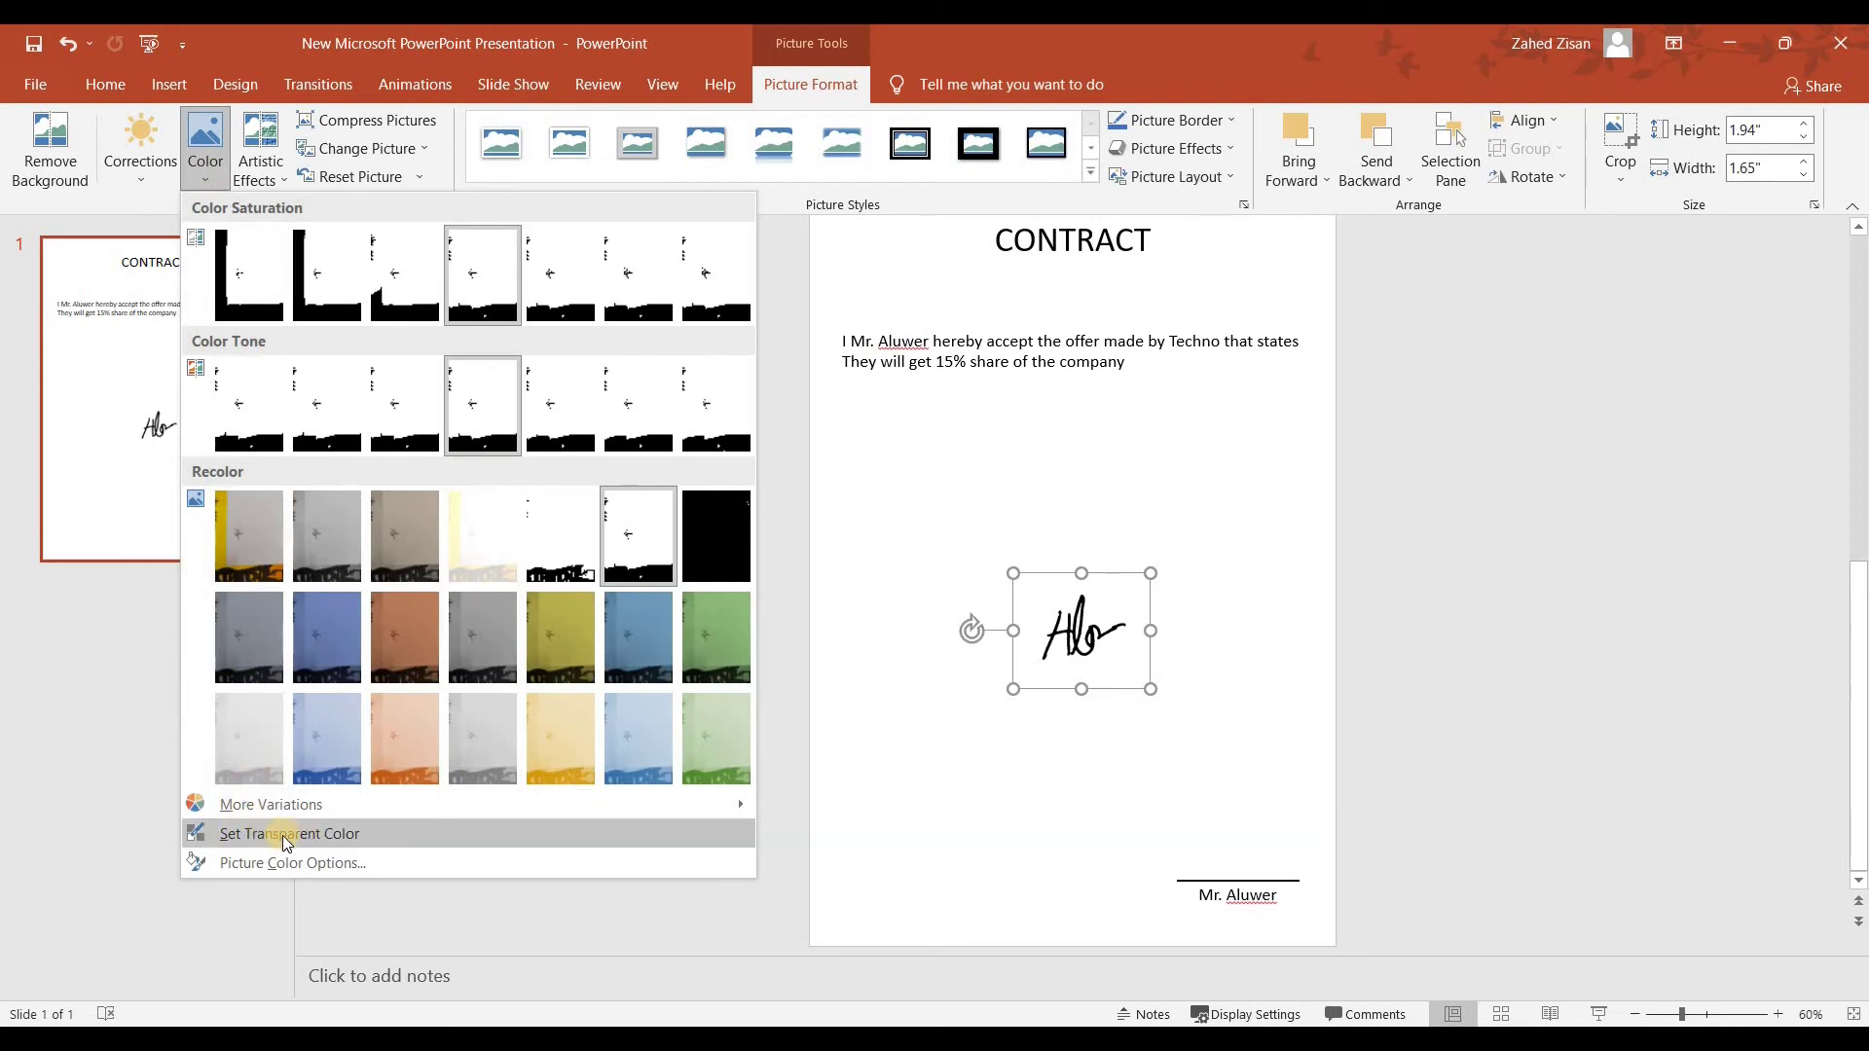
left_click(292, 835)
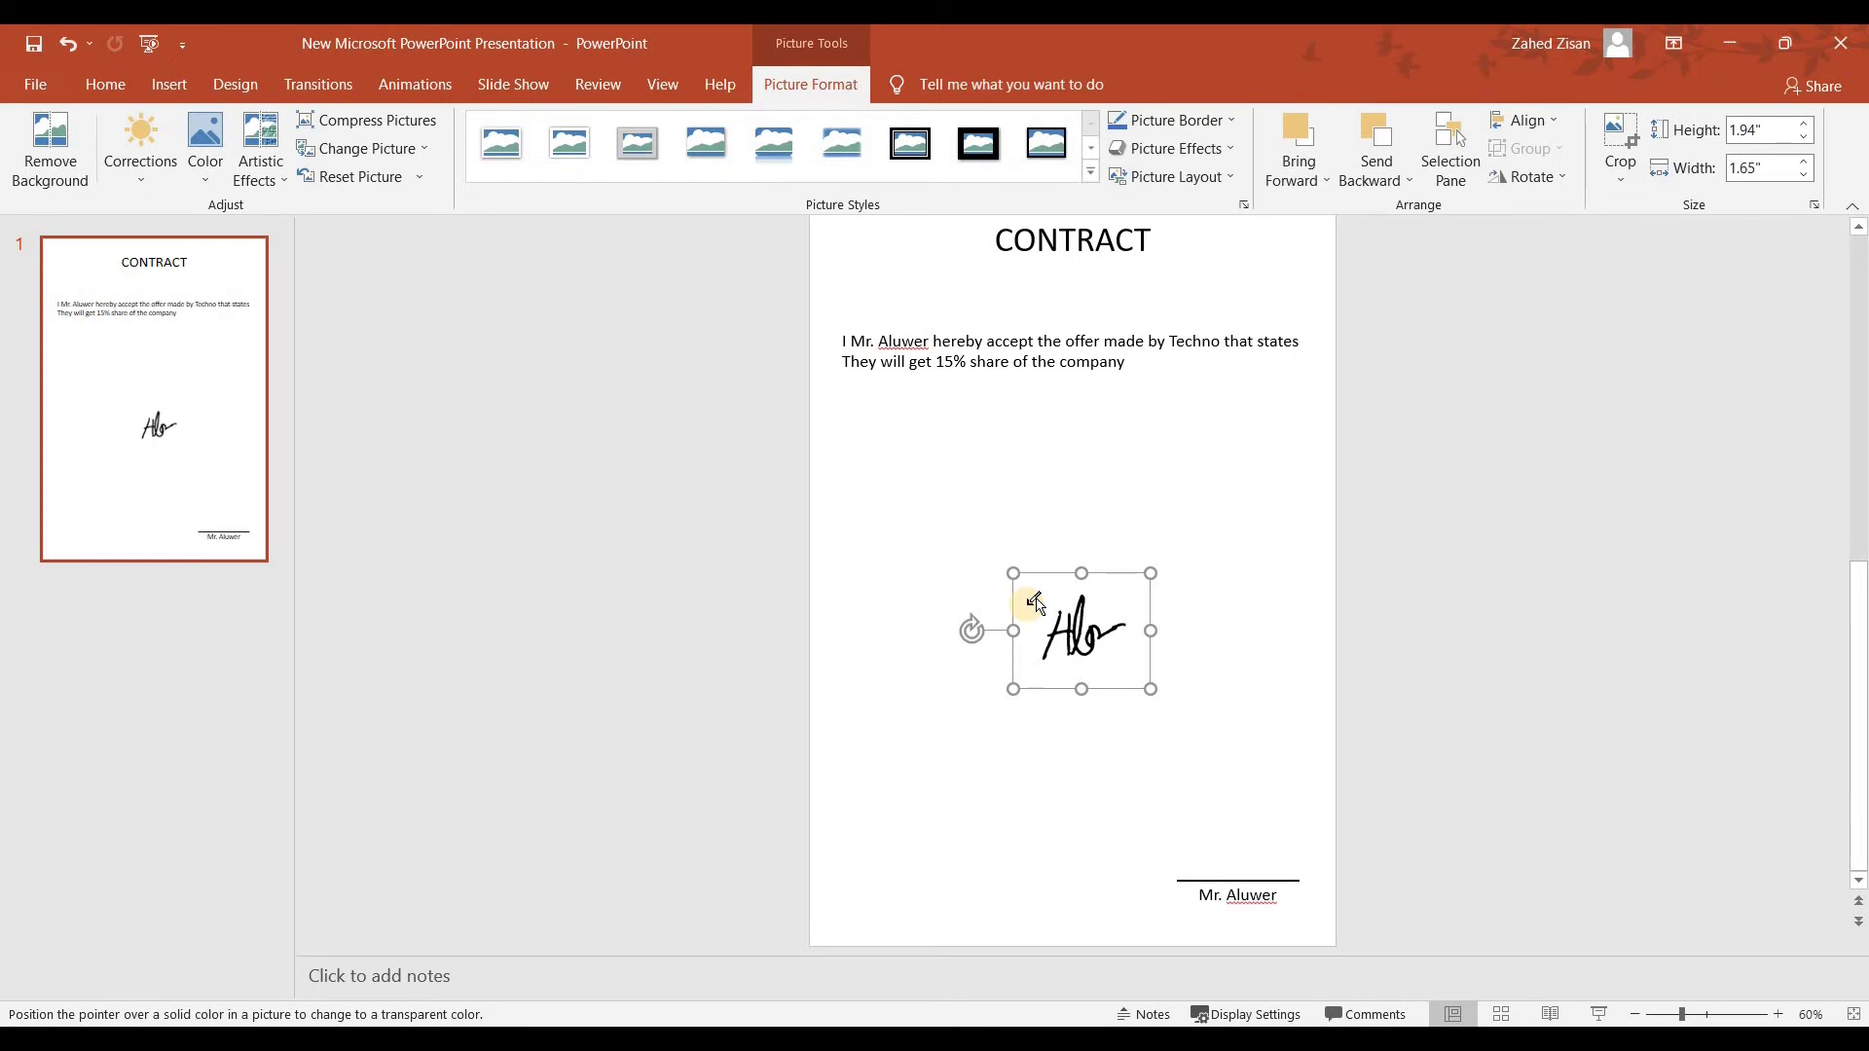
left_click(1028, 605)
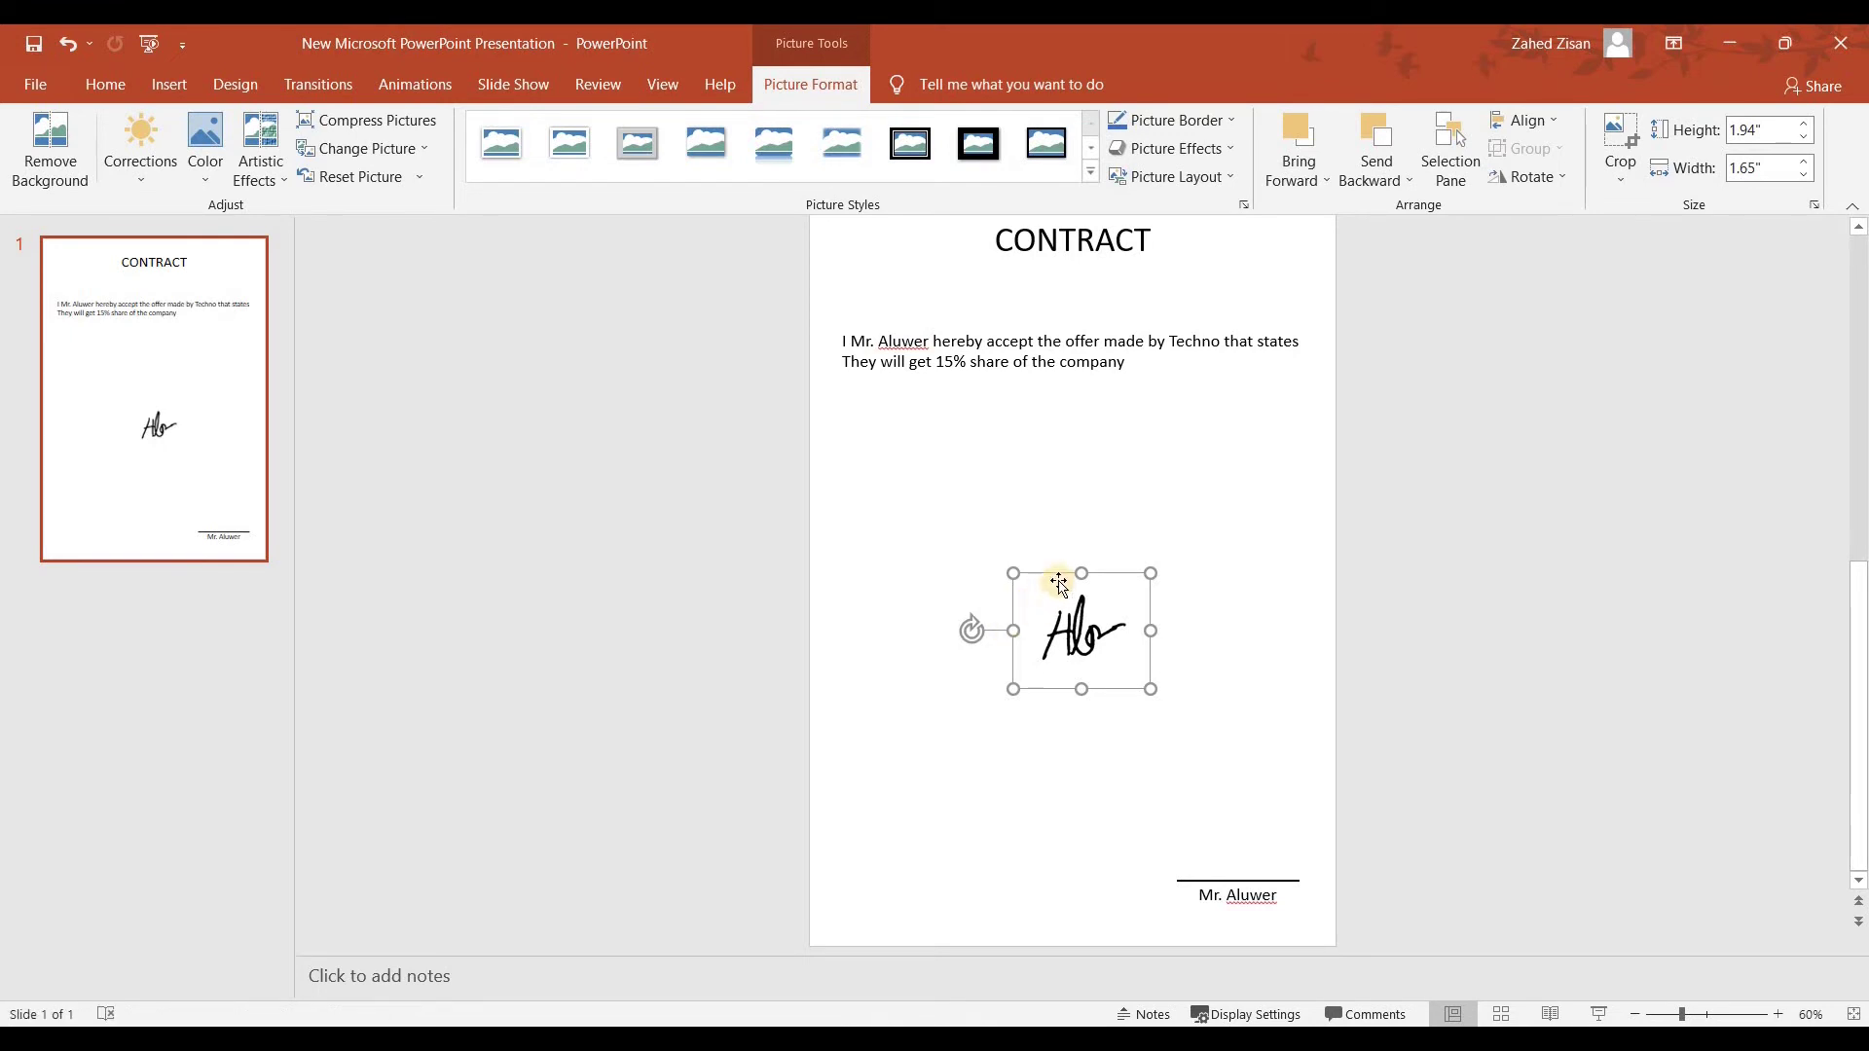
mouse_move(1037, 589)
left_mouse_down()
mouse_move(850, 589)
mouse_move(726, 563)
mouse_move(1172, 738)
mouse_move(1219, 790)
left_mouse_up()
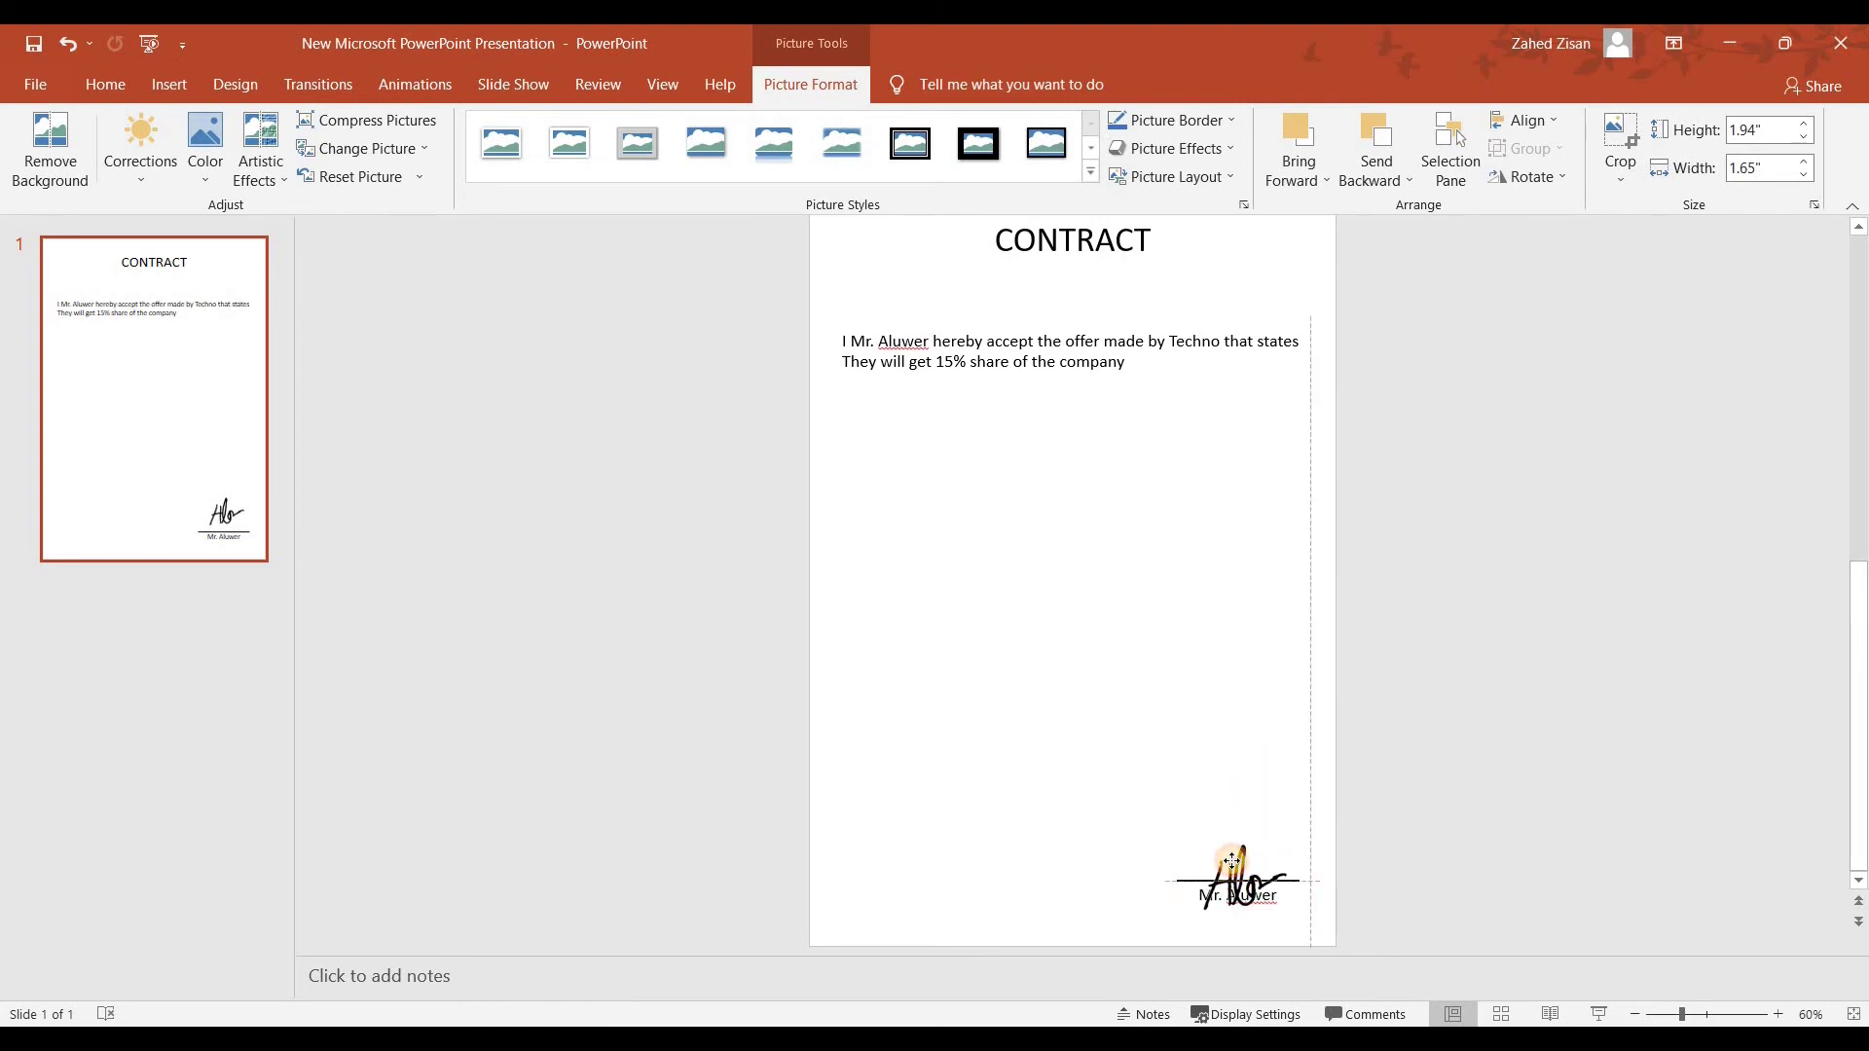
Step: At 100% zoom, raise the transparent signature to rest just above the line, clear of the name
left_click_drag(1232, 865, 1234, 879)
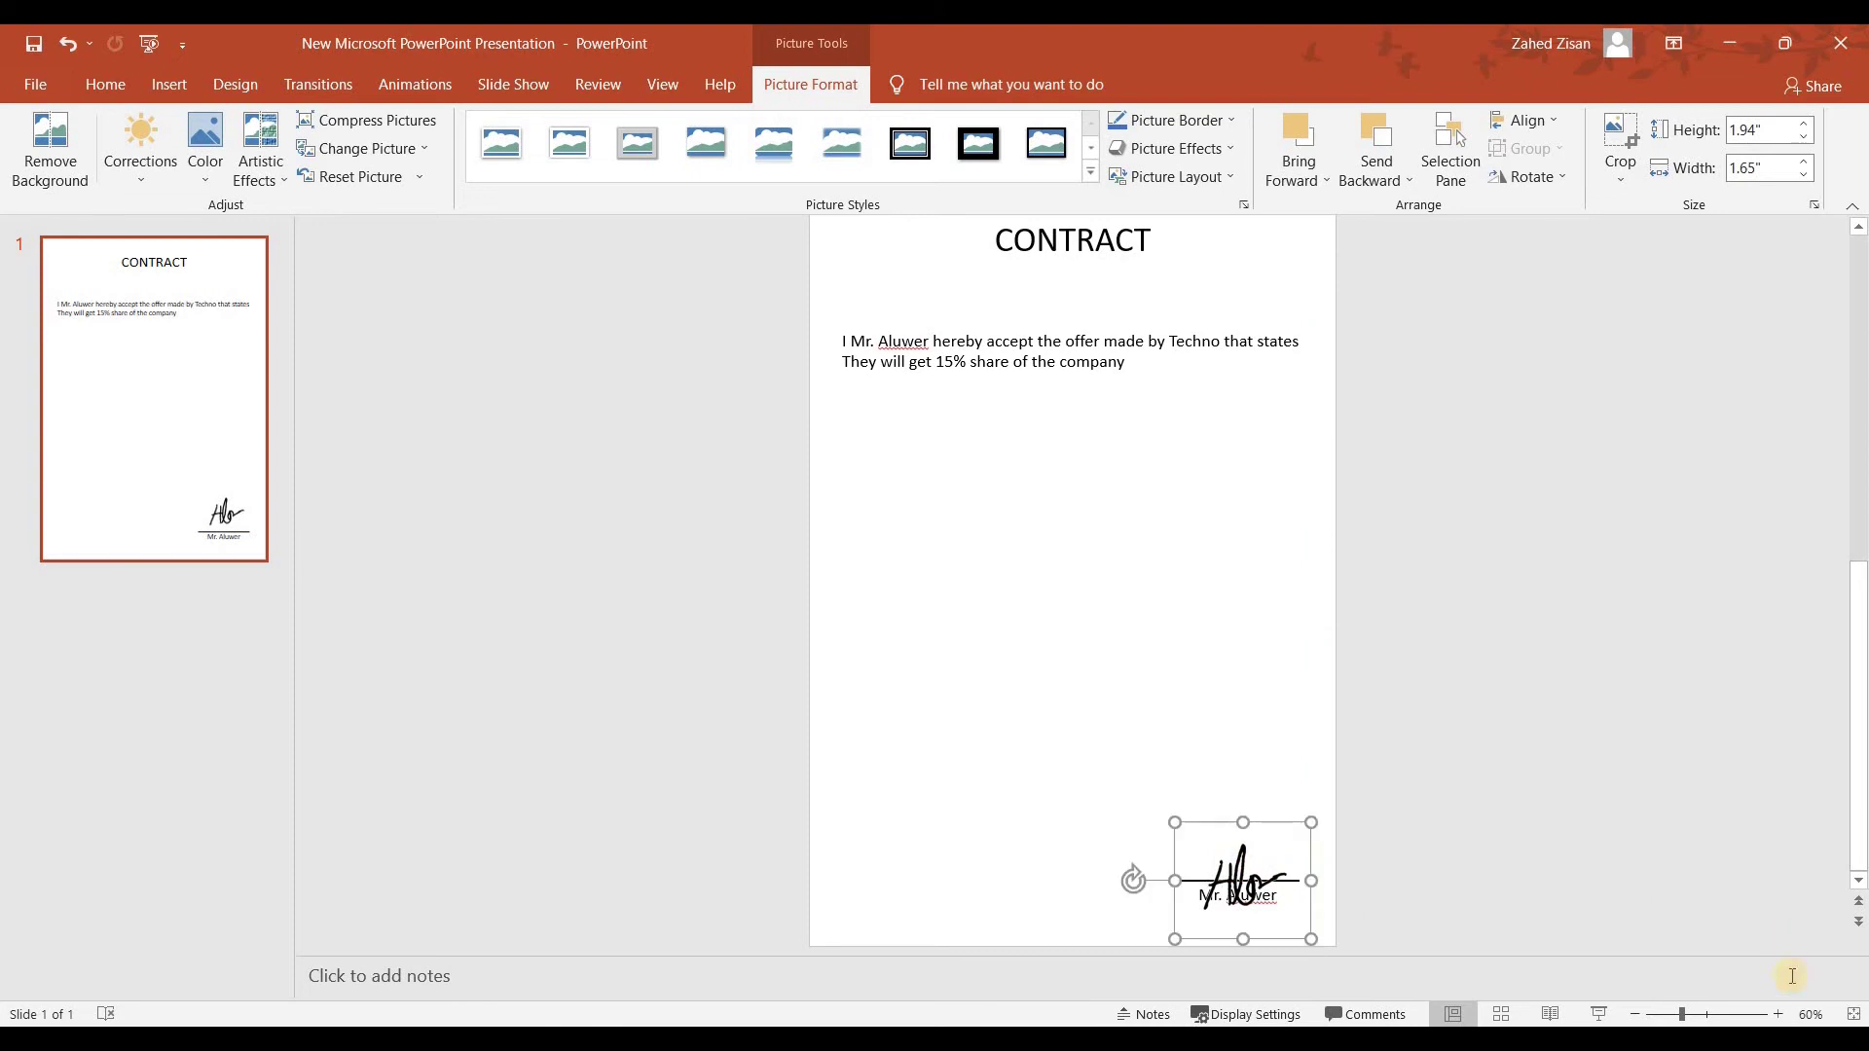
left_click(1781, 1016)
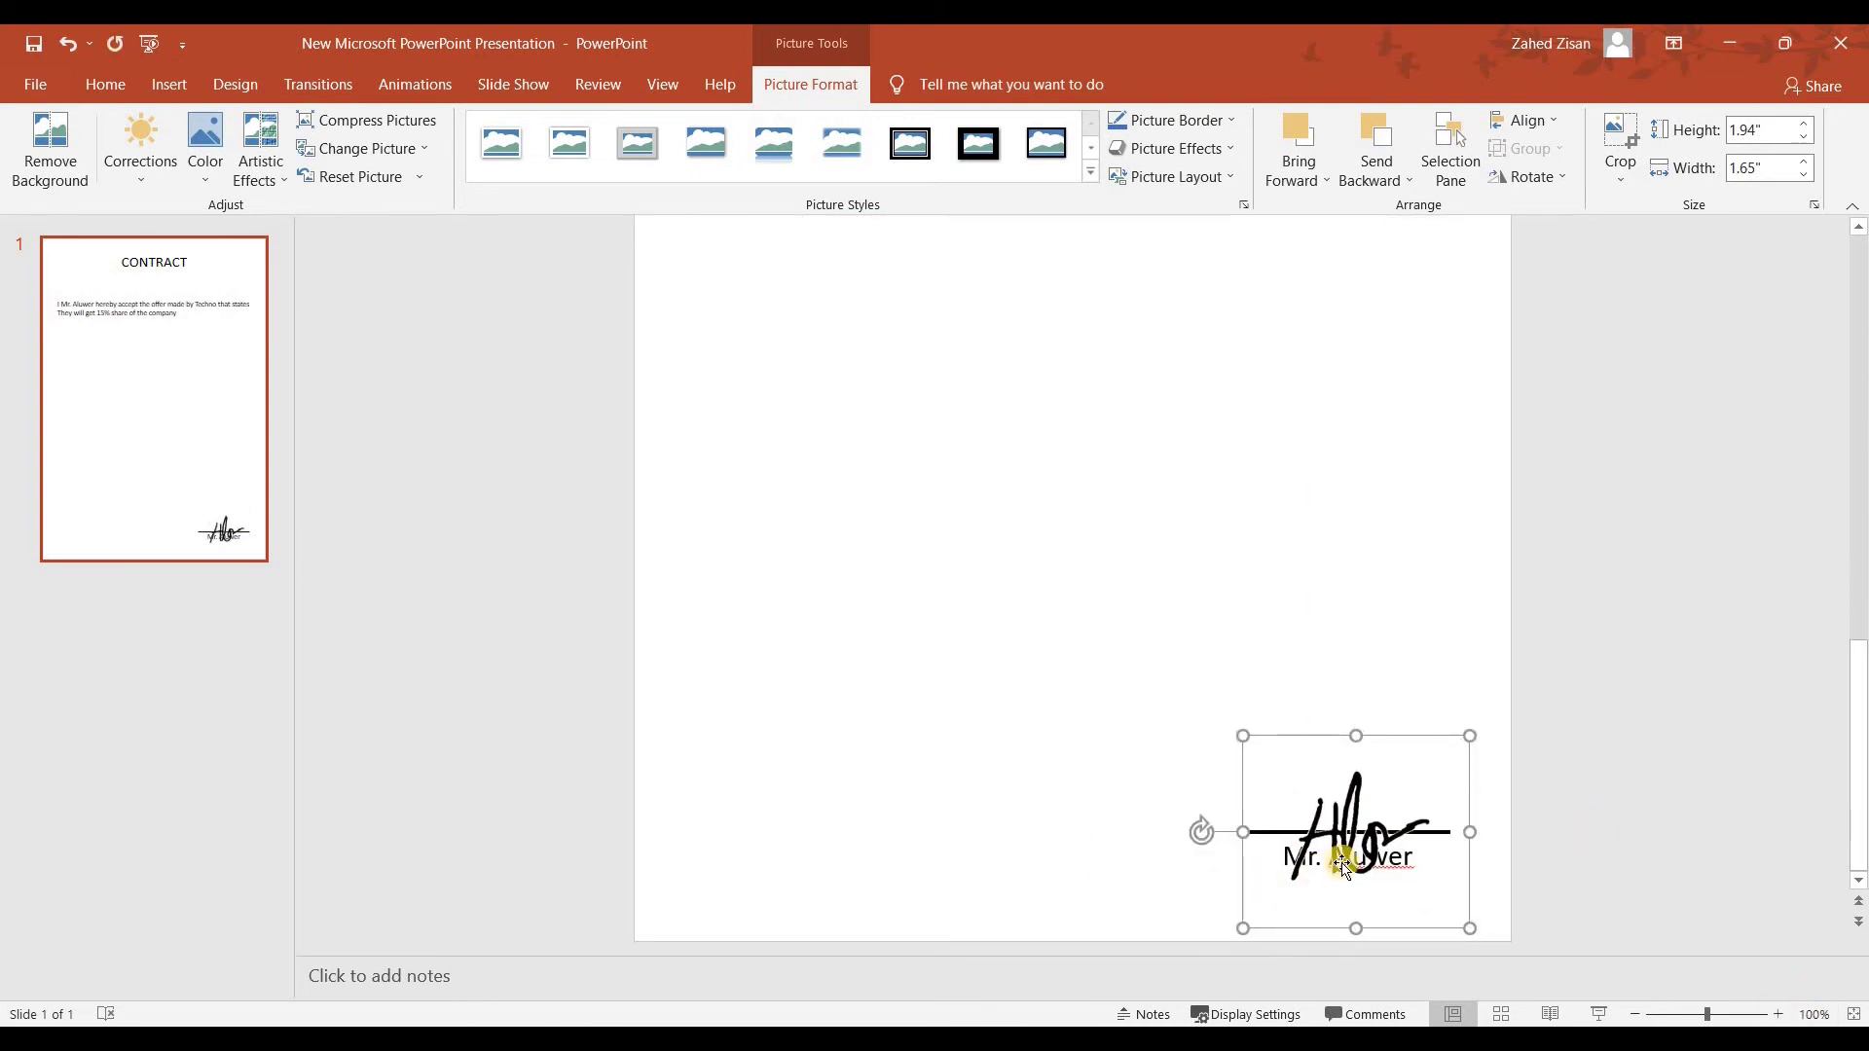
key("Escape")
left_click_drag(1339, 853, 1335, 828)
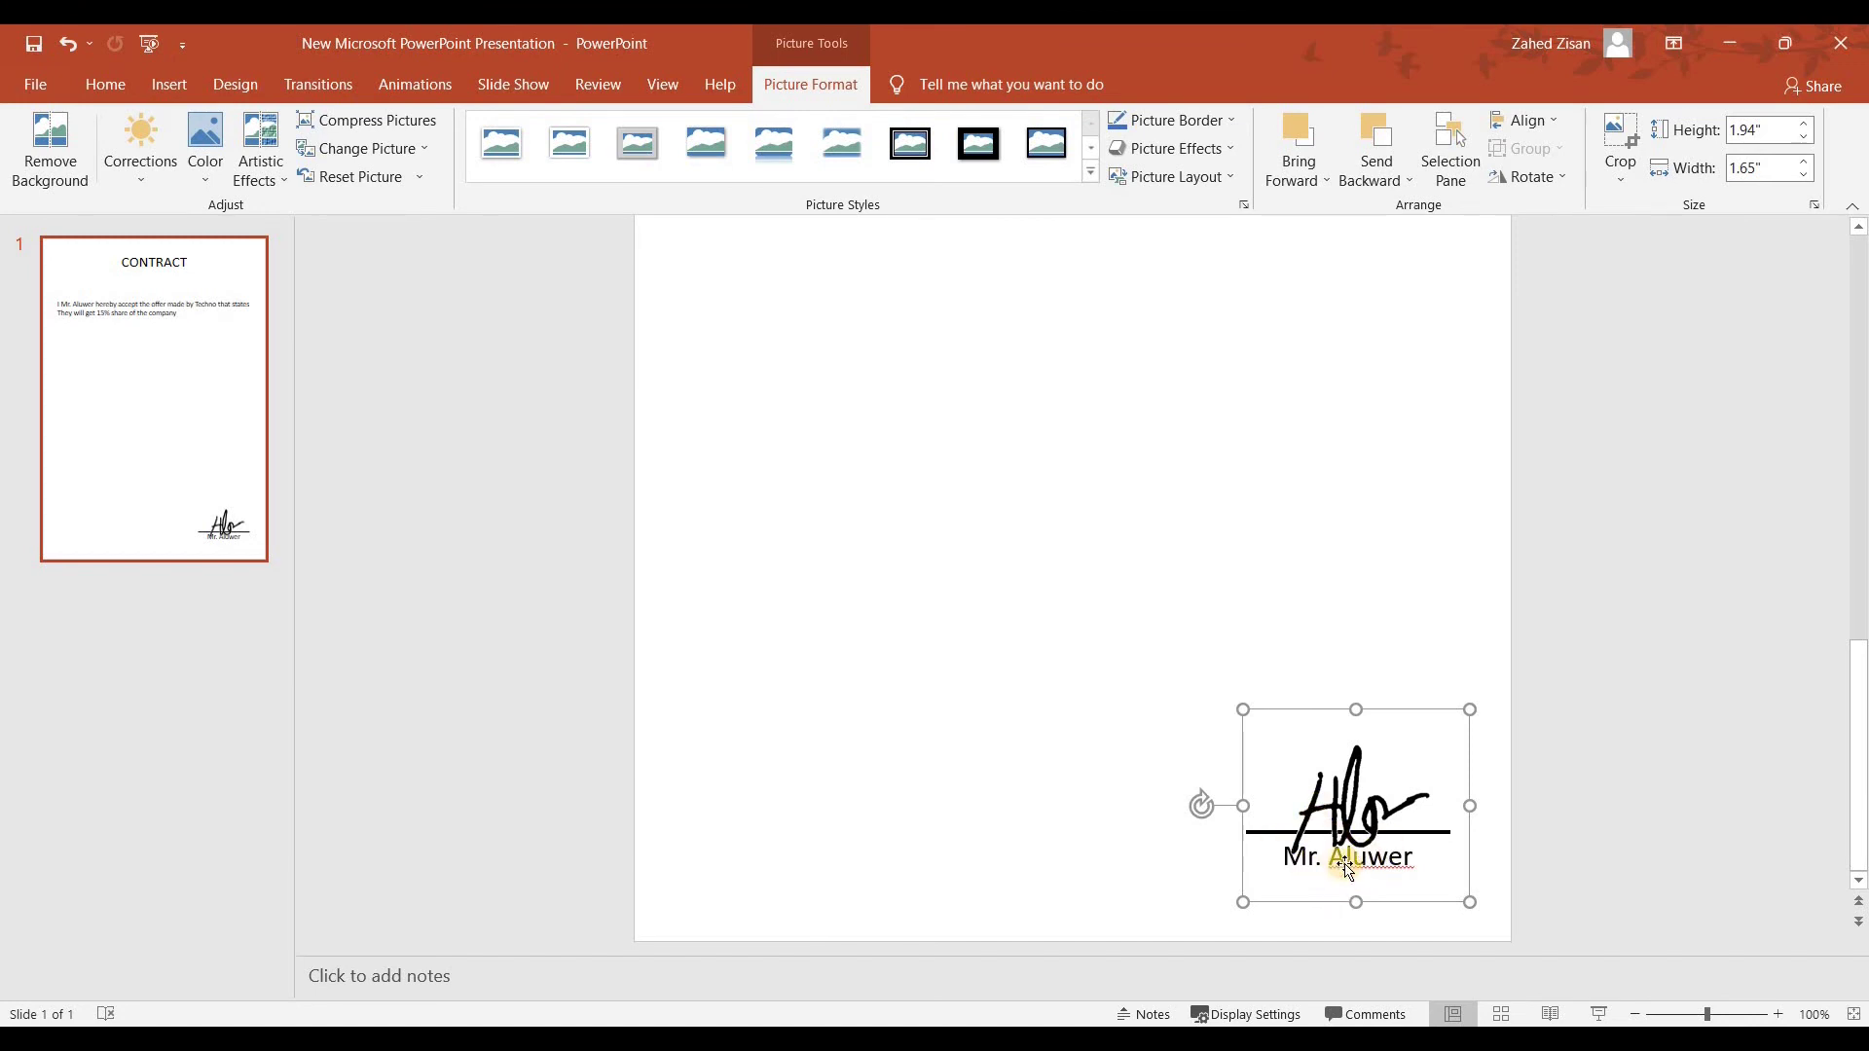
left_click(1057, 785)
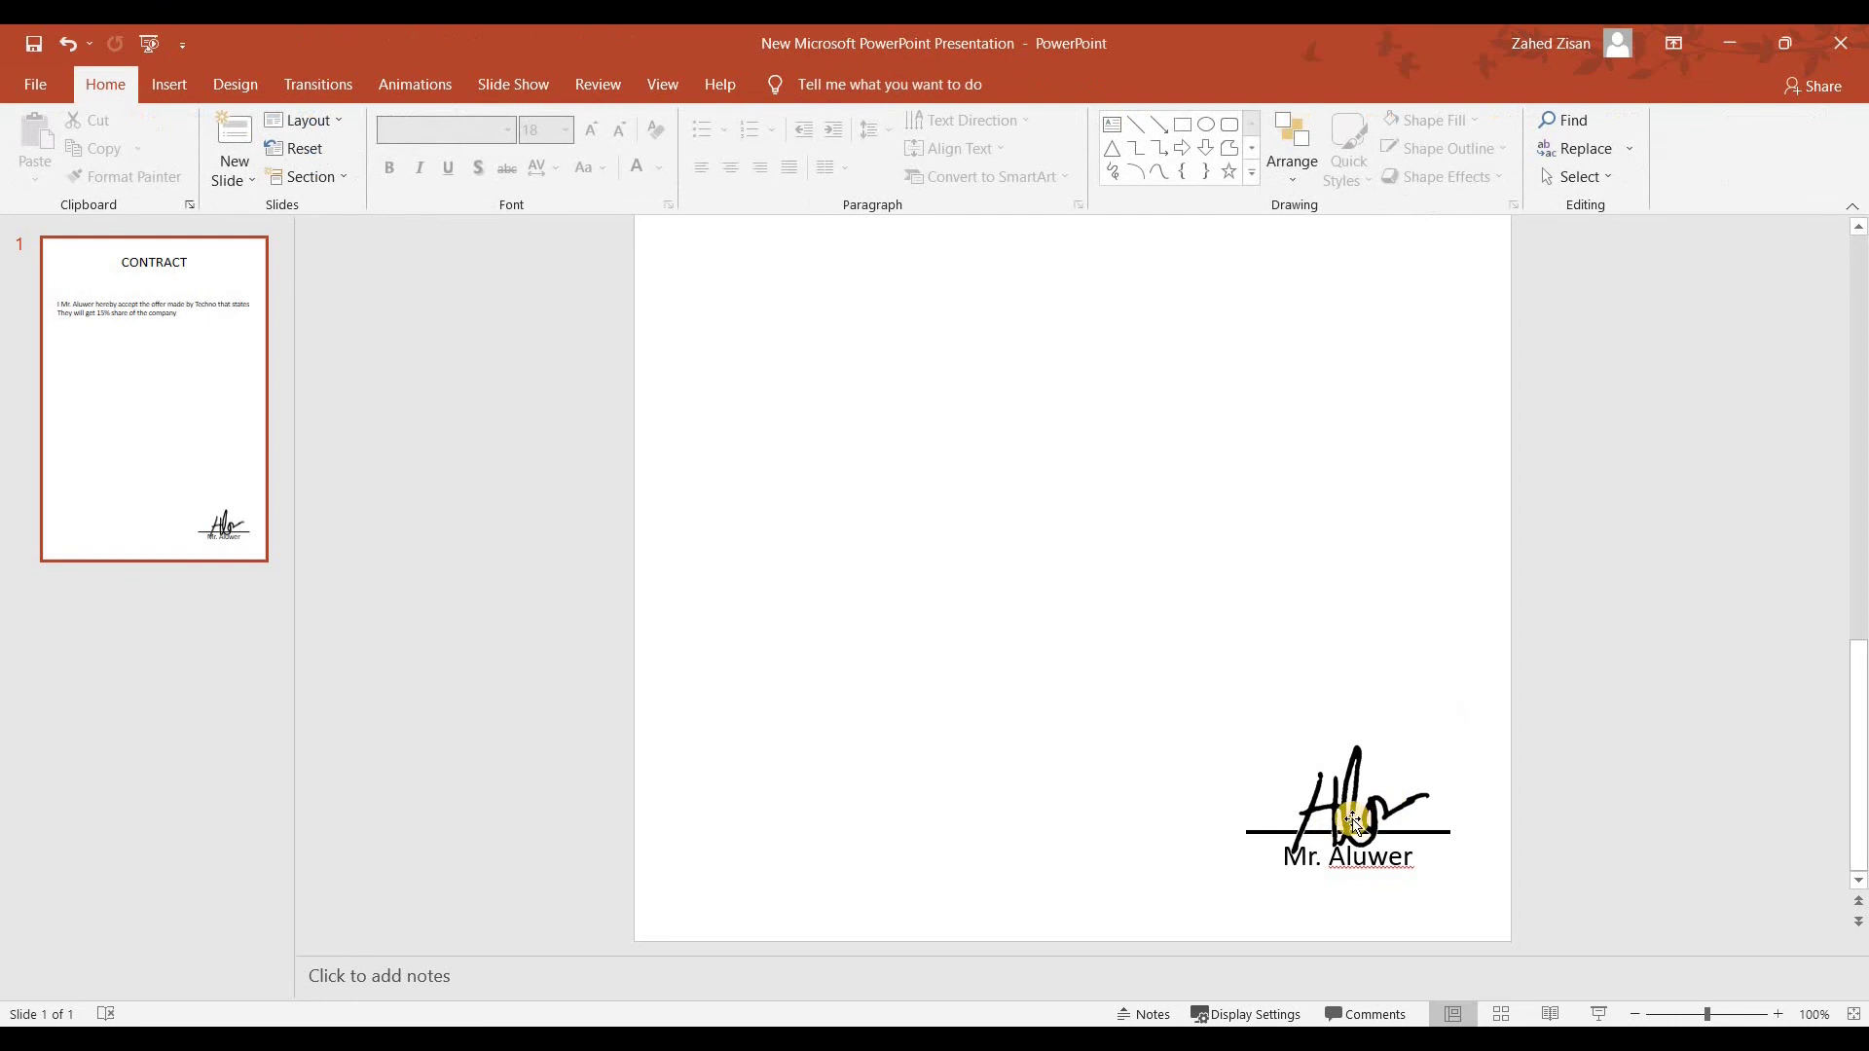
left_click(1348, 798)
left_click_drag(1348, 799, 1344, 767)
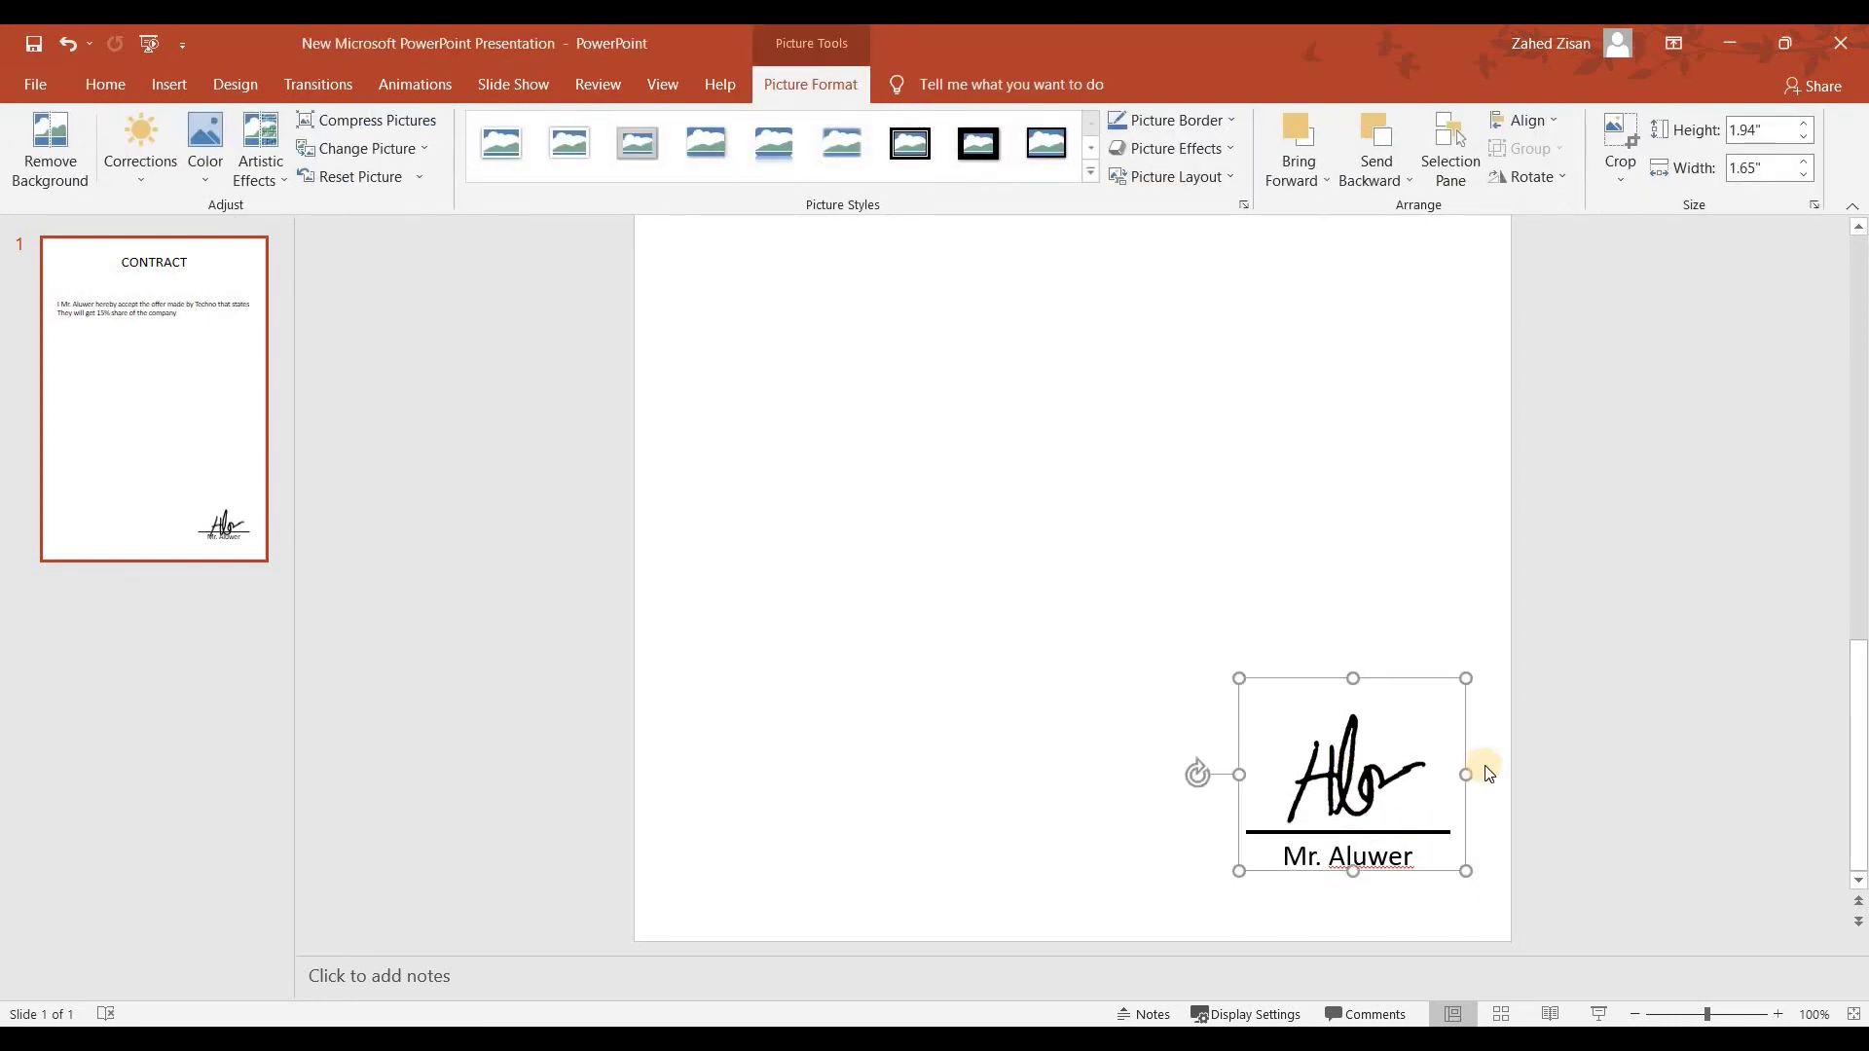
left_click(1557, 819)
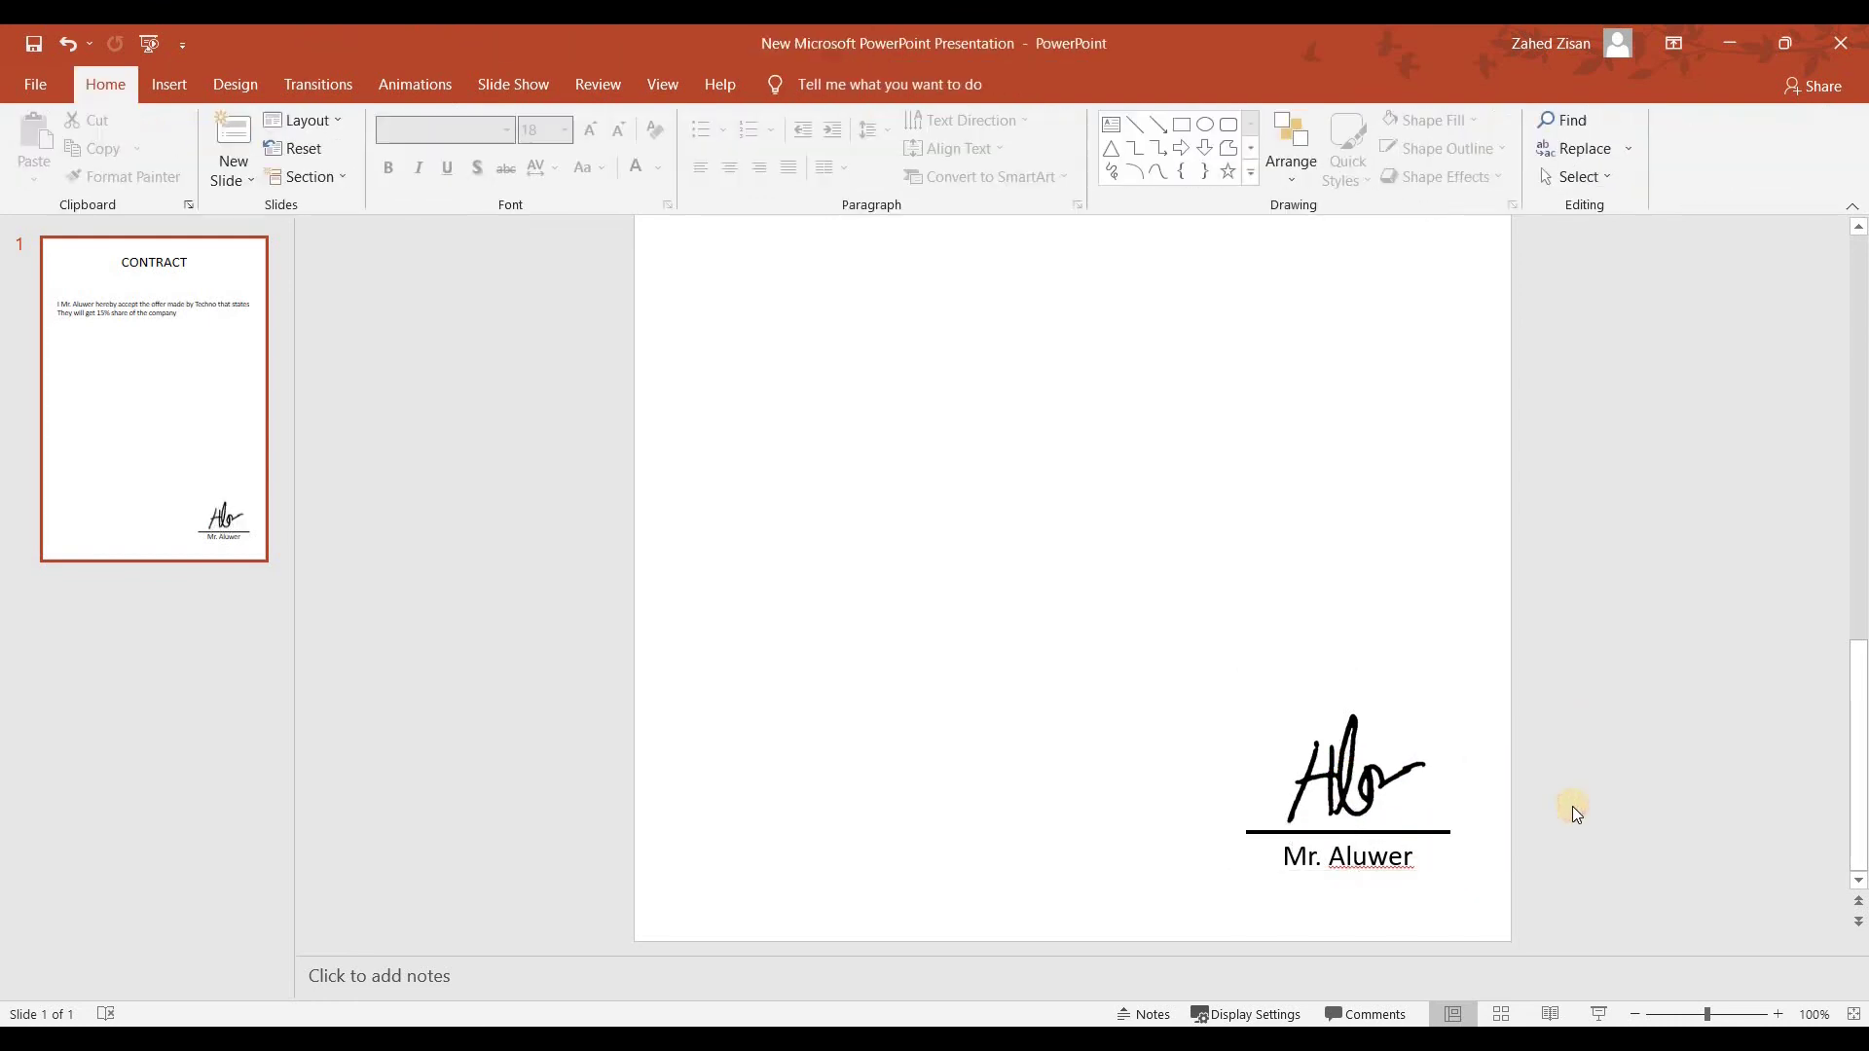
Step: Zoom back out to 60% and move the signature up off the line to mid-slide
left_click(1634, 1016)
left_click(1634, 1015)
scroll(1516, 816, "down", 2)
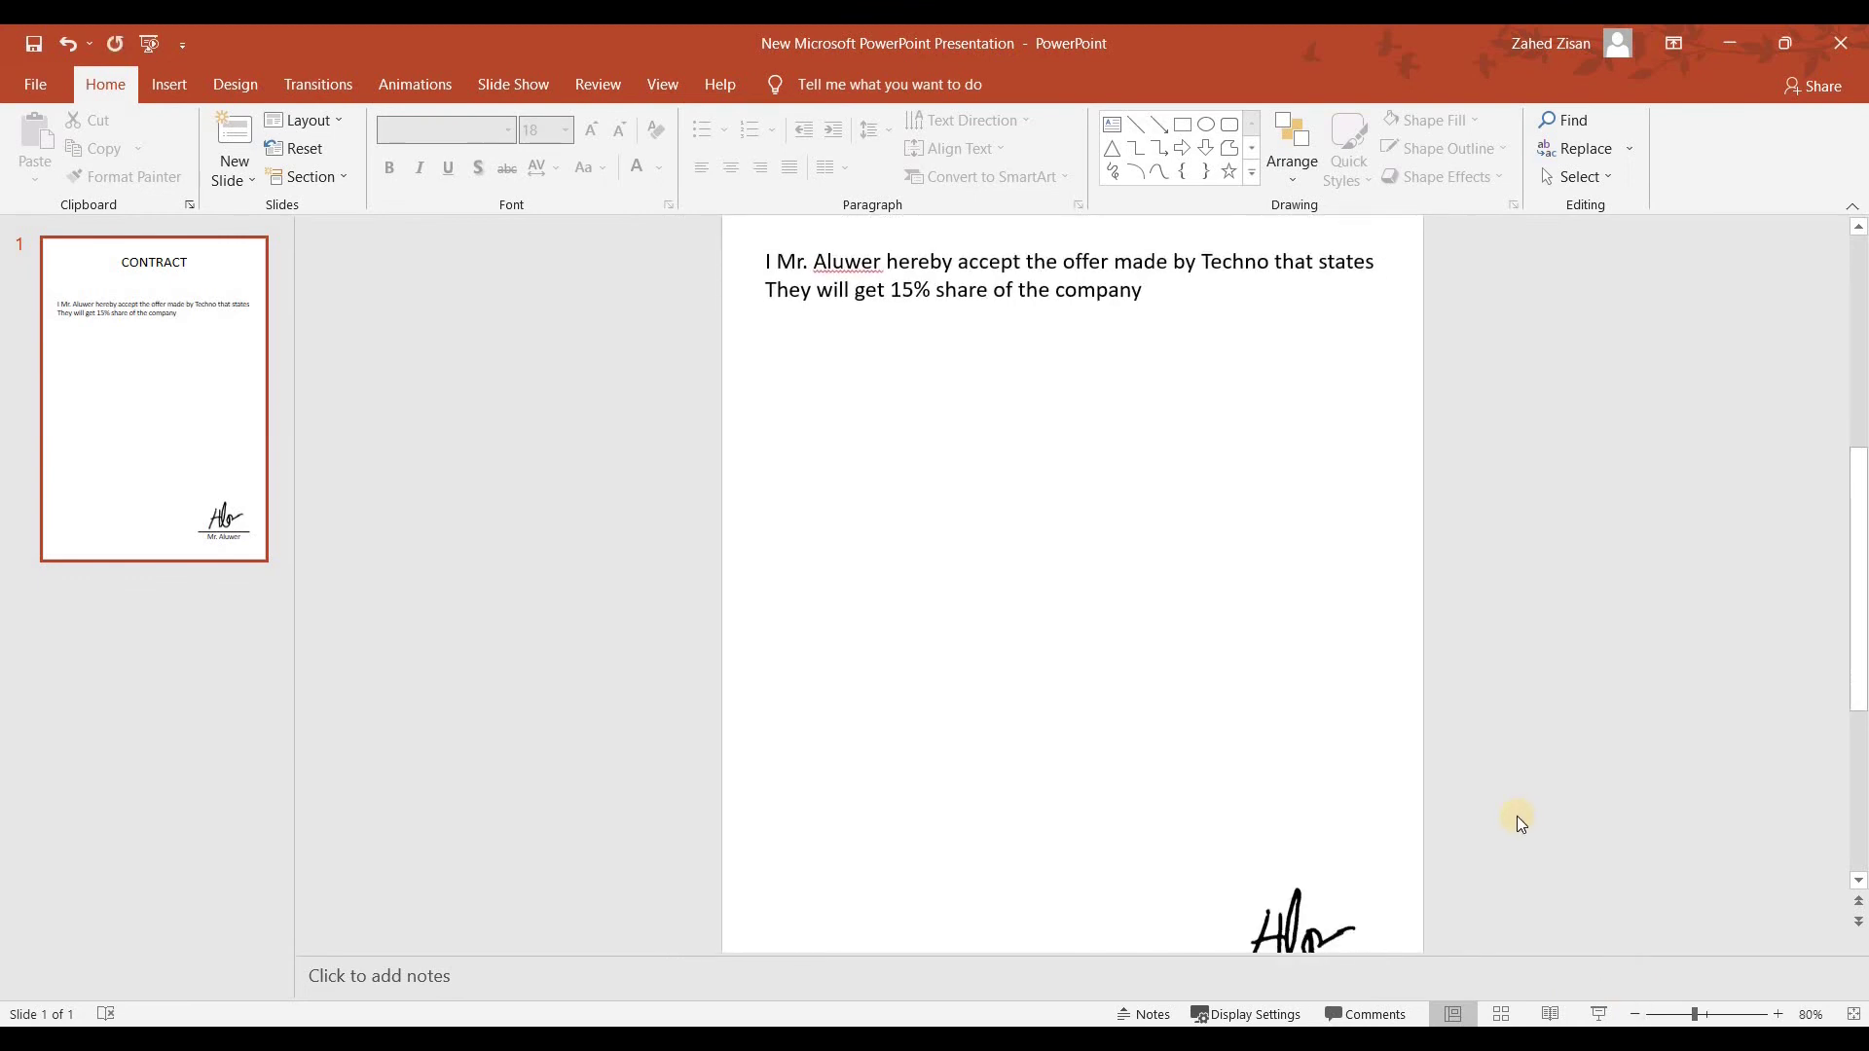
left_click(1634, 1016)
left_click(1634, 1015)
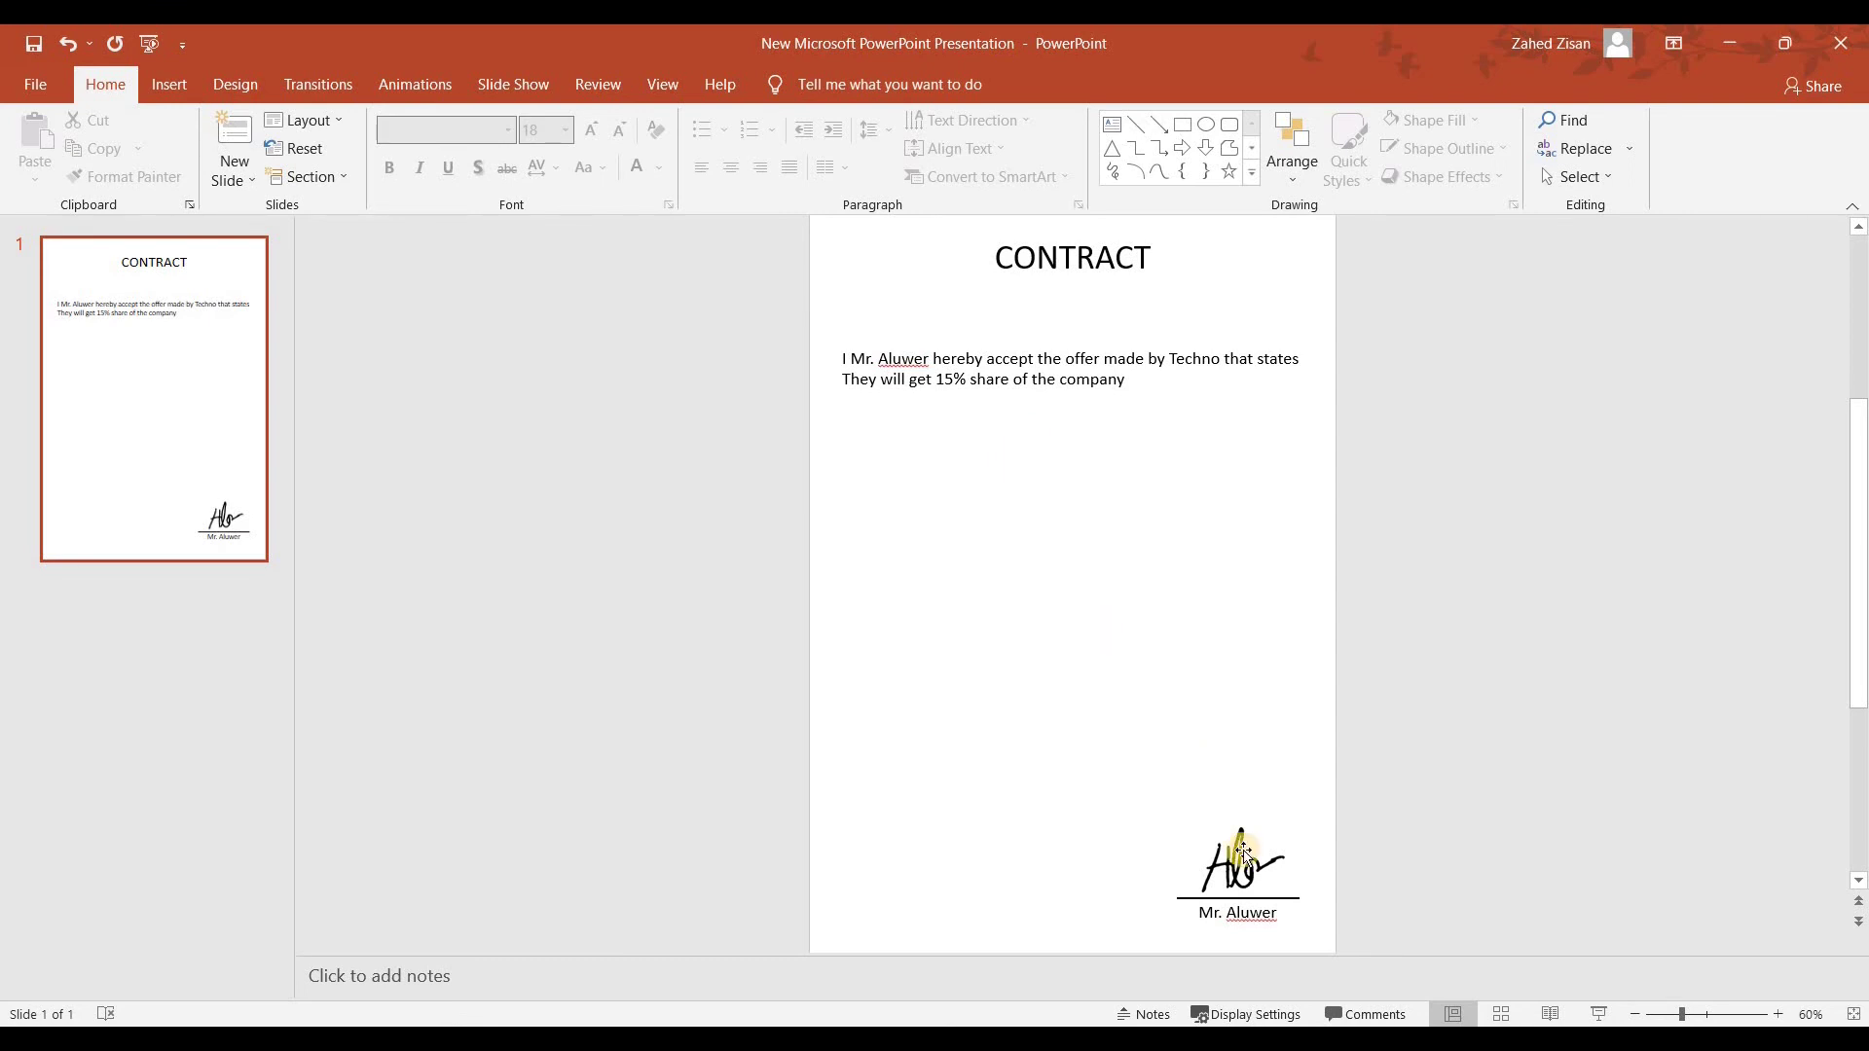
left_click_drag(1236, 871, 1066, 643)
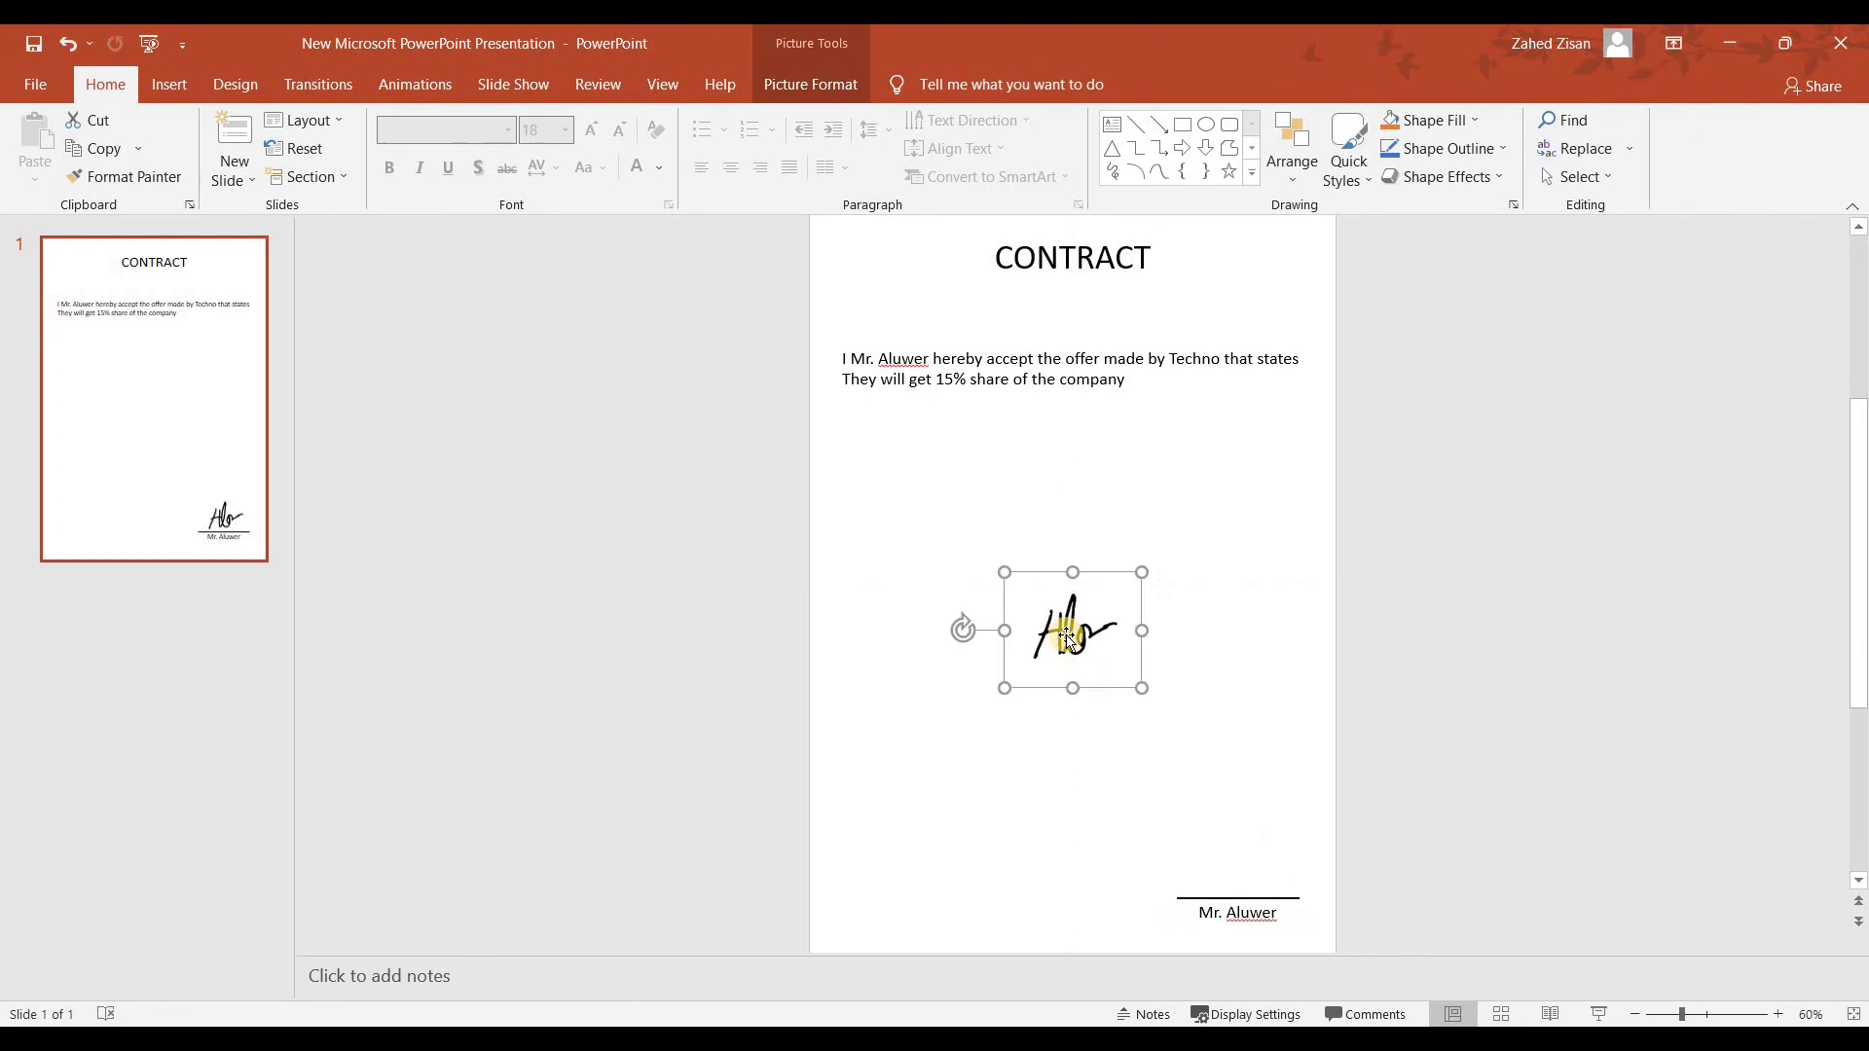
right_click(1065, 650)
left_click(963, 754)
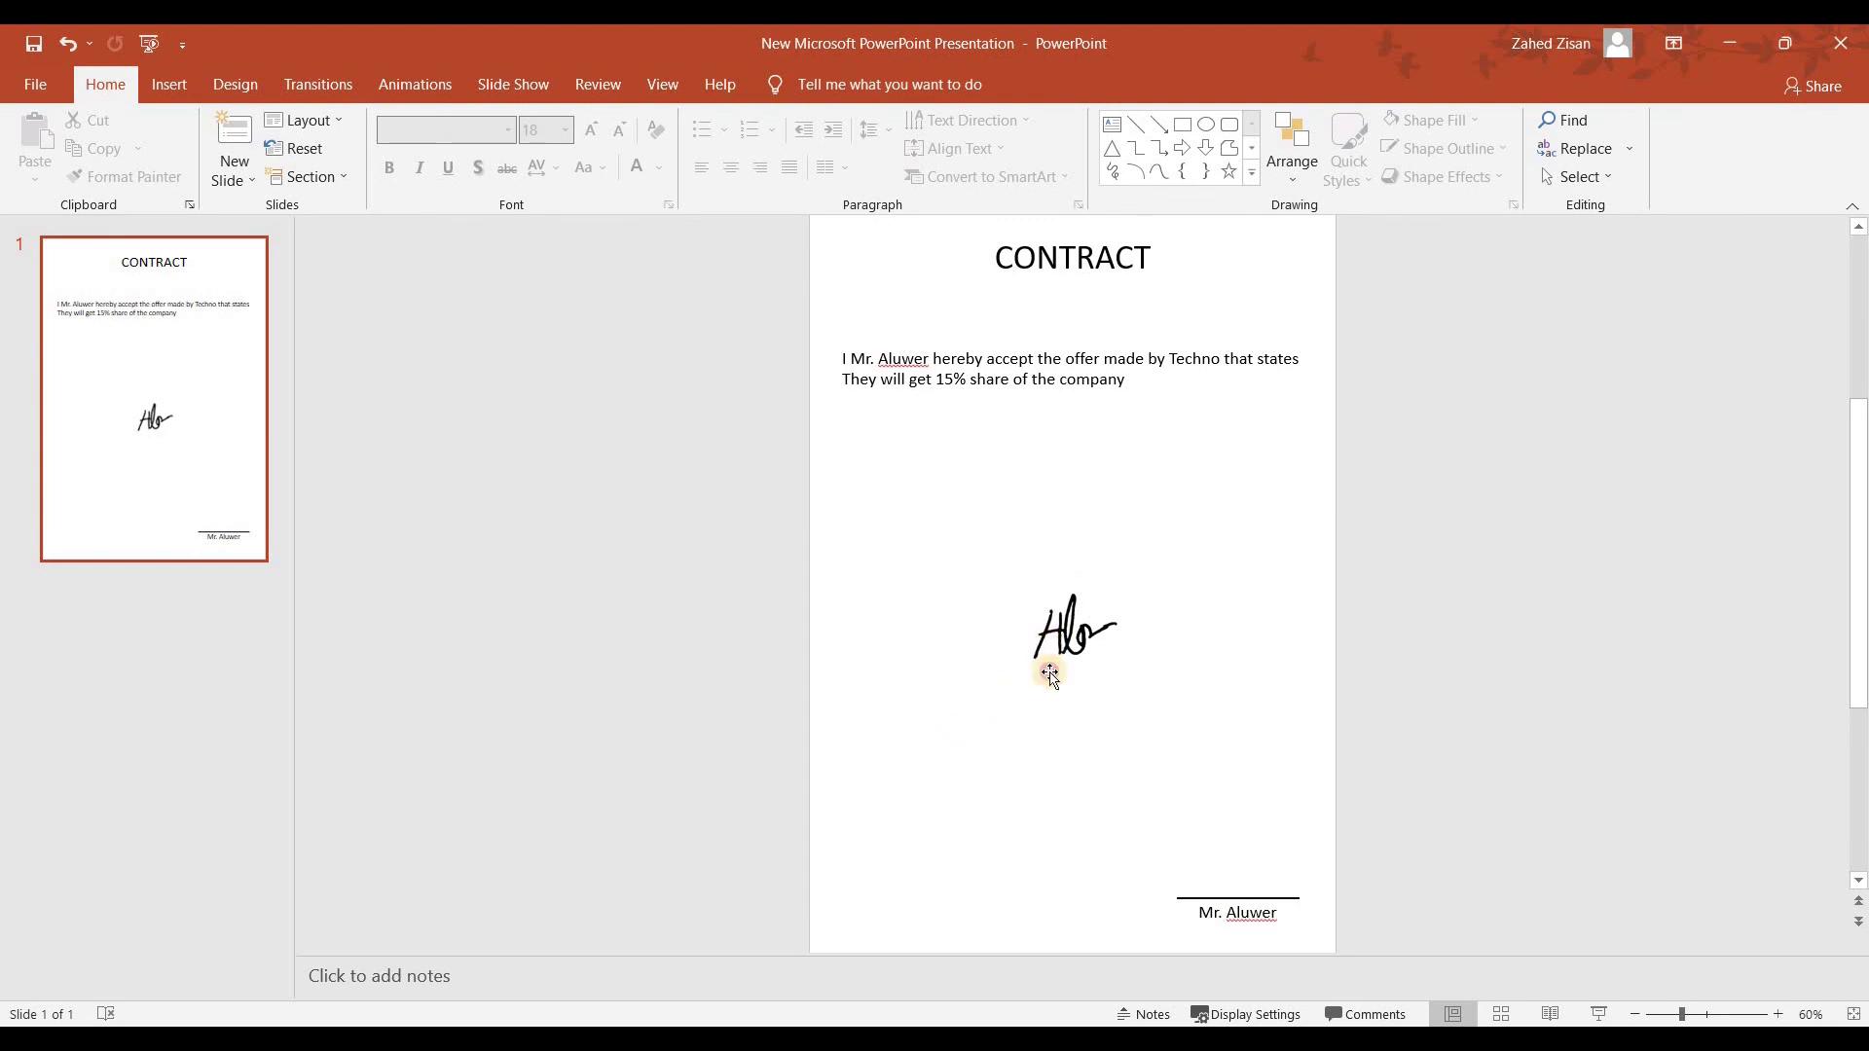
Step: Drag the signature off the left edge, then back onto the slide's left half, slightly higher
mouse_move(1046, 670)
left_mouse_down()
mouse_move(737, 558)
mouse_move(738, 579)
left_mouse_up()
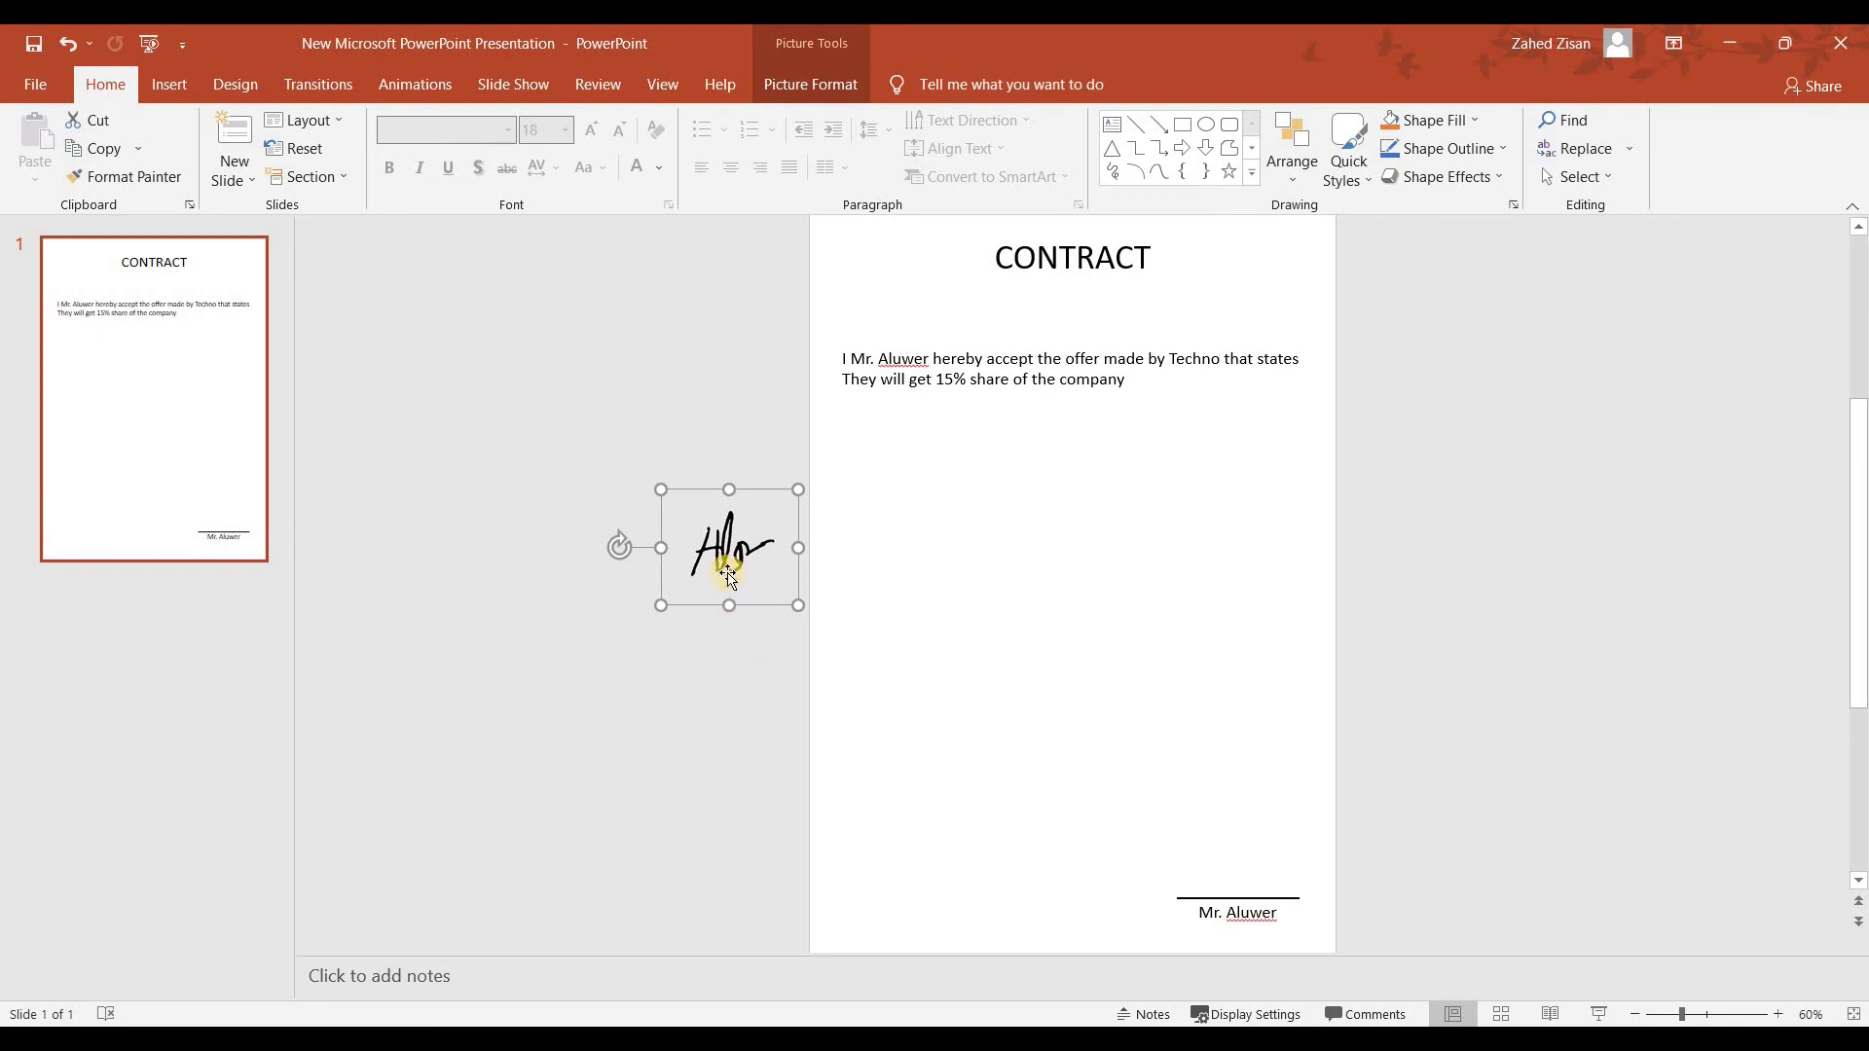
left_click_drag(725, 570, 1013, 697)
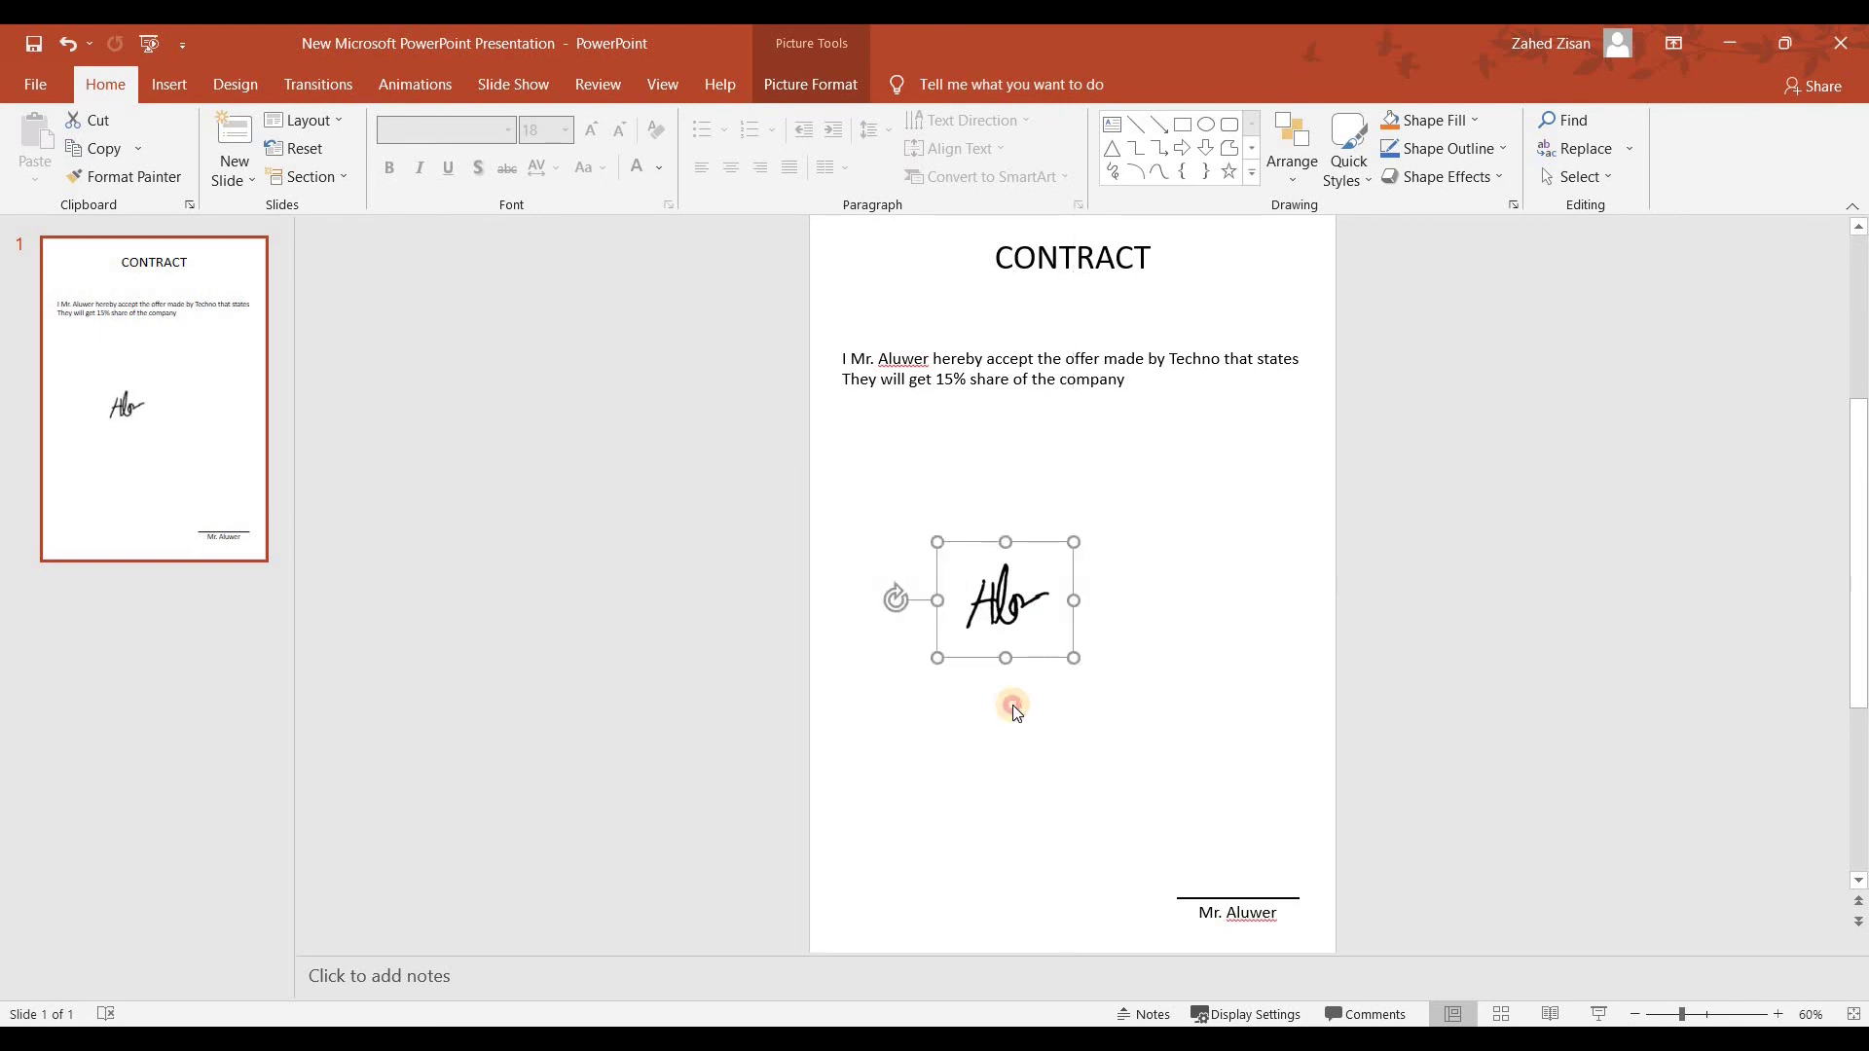
left_click(1009, 737)
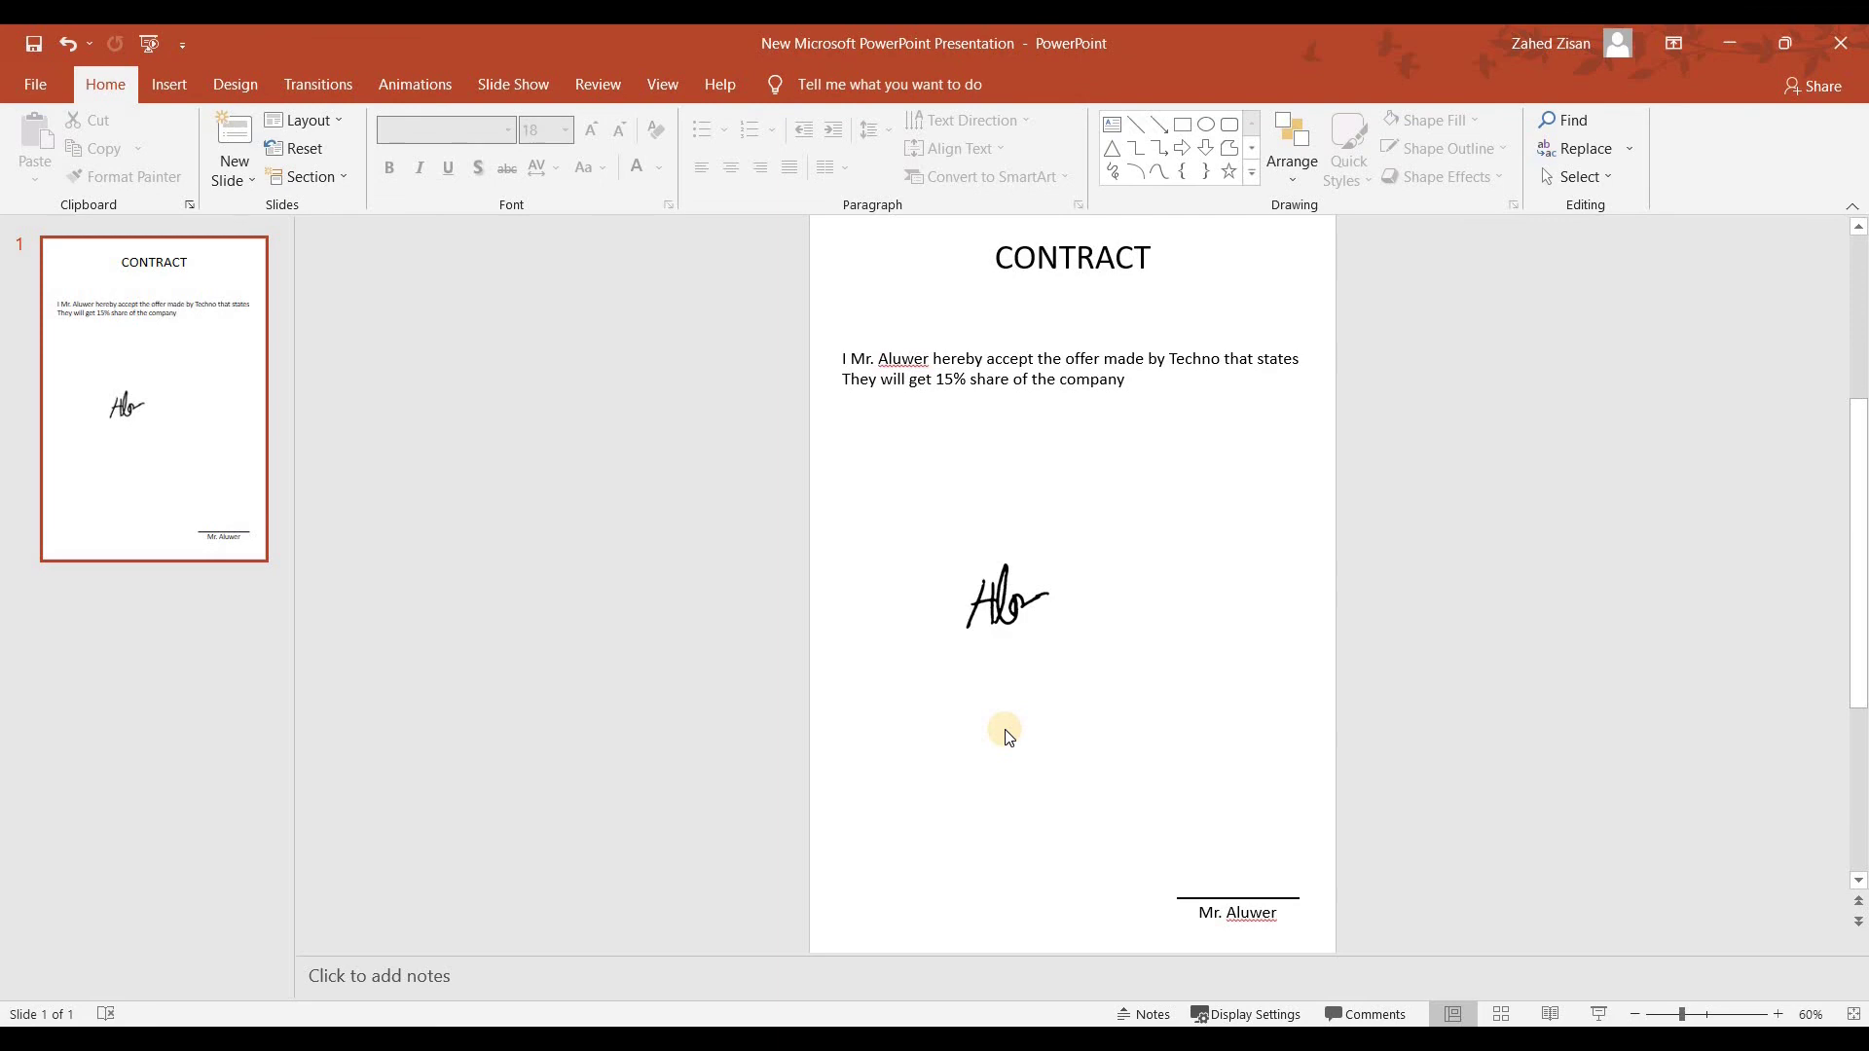